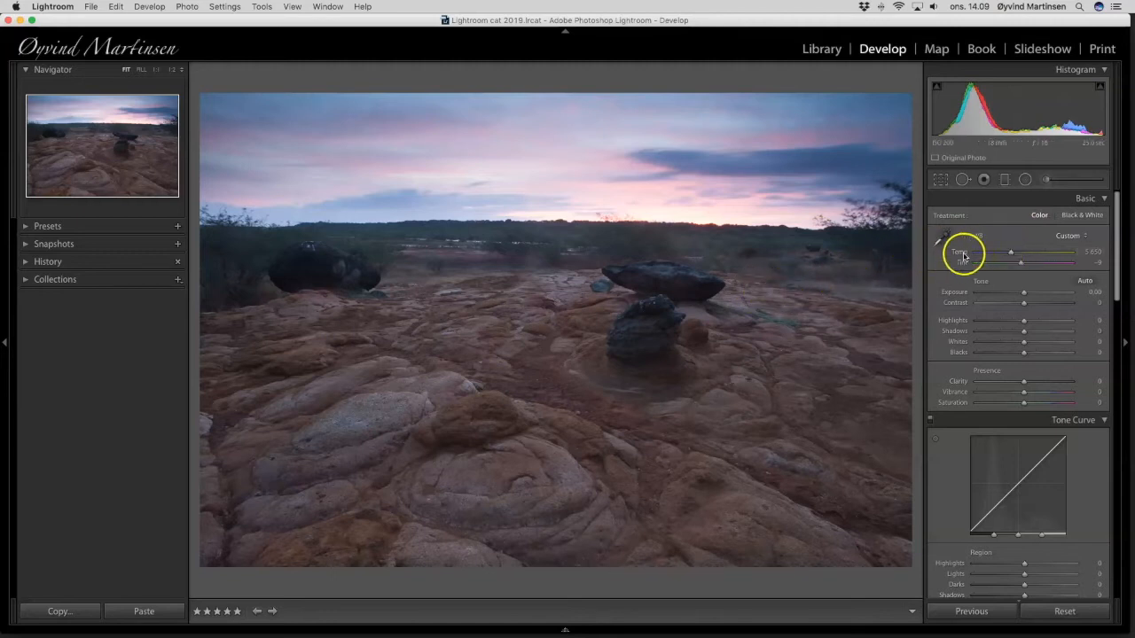
Warm the white balance to a temperature of 11170 and raise Shadows to +26
left_click_drag(1007, 254, 1044, 254)
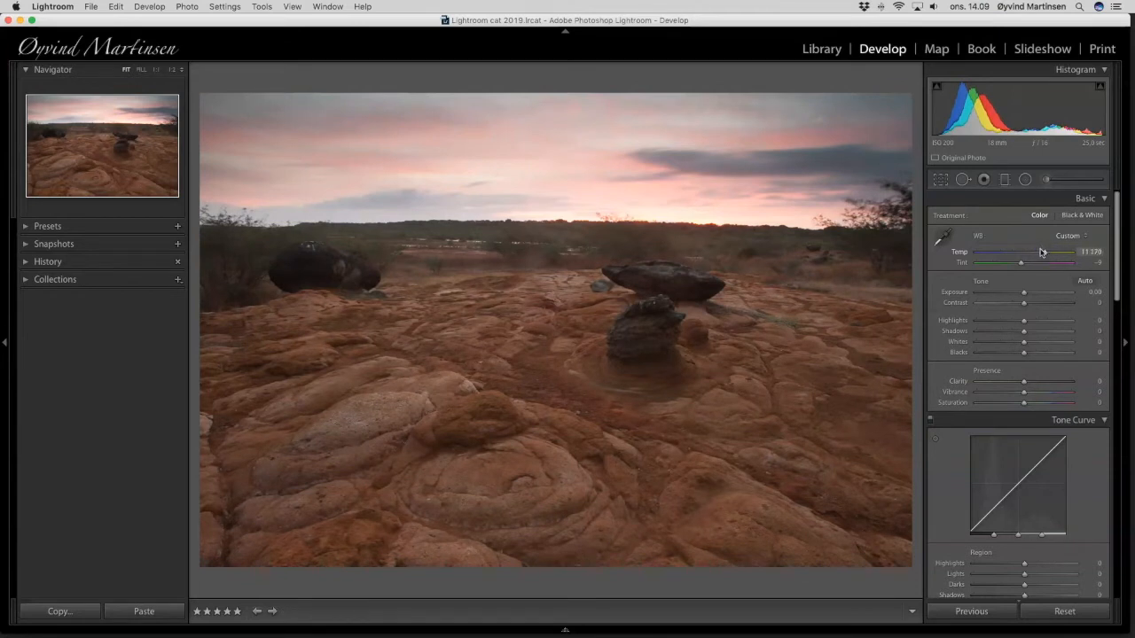
mouse_move(1026, 330)
left_mouse_down()
mouse_move(1026, 346)
mouse_move(1043, 339)
left_mouse_up()
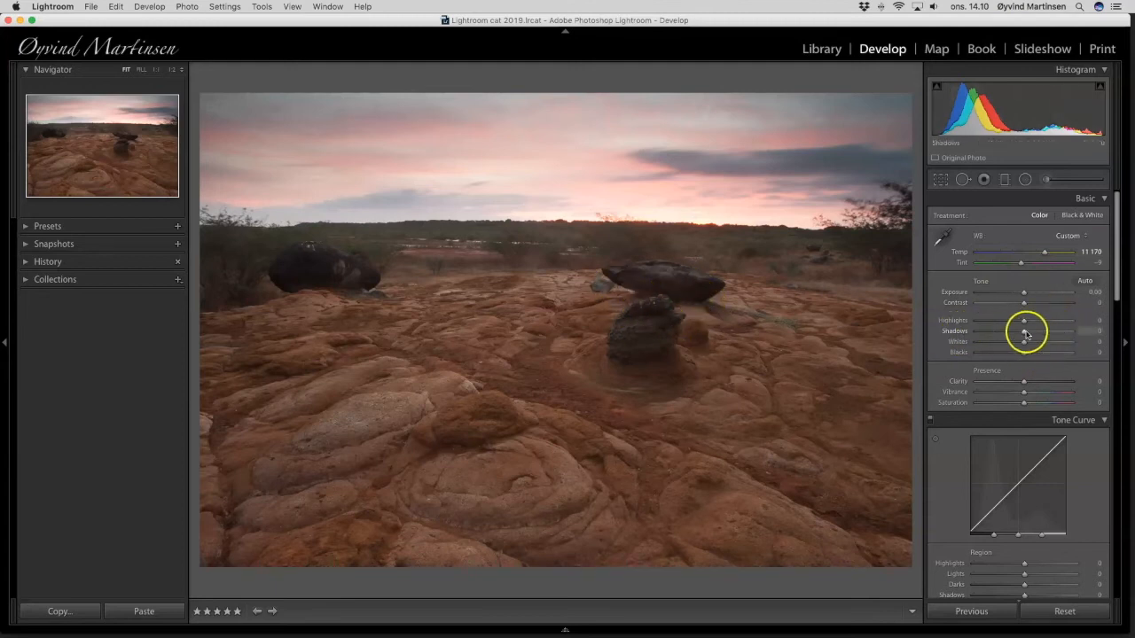
left_click_drag(1024, 334, 1034, 334)
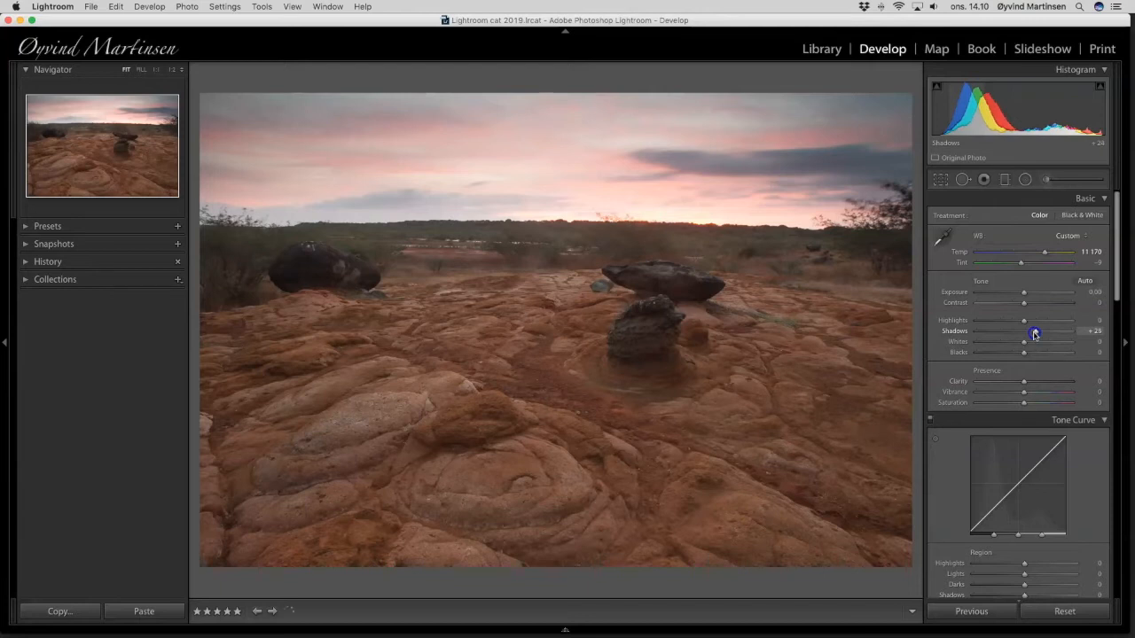
left_click_drag(1034, 334, 1035, 334)
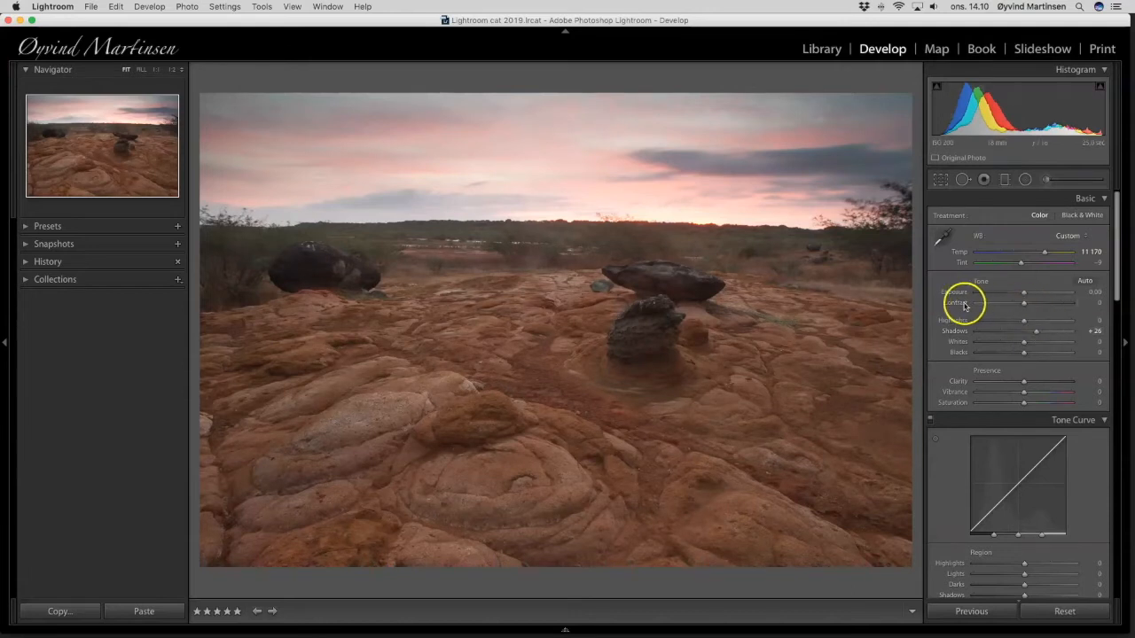
Set Contrast to +24 and Clarity to +25 for the photo
left_click_drag(1025, 306, 1036, 306)
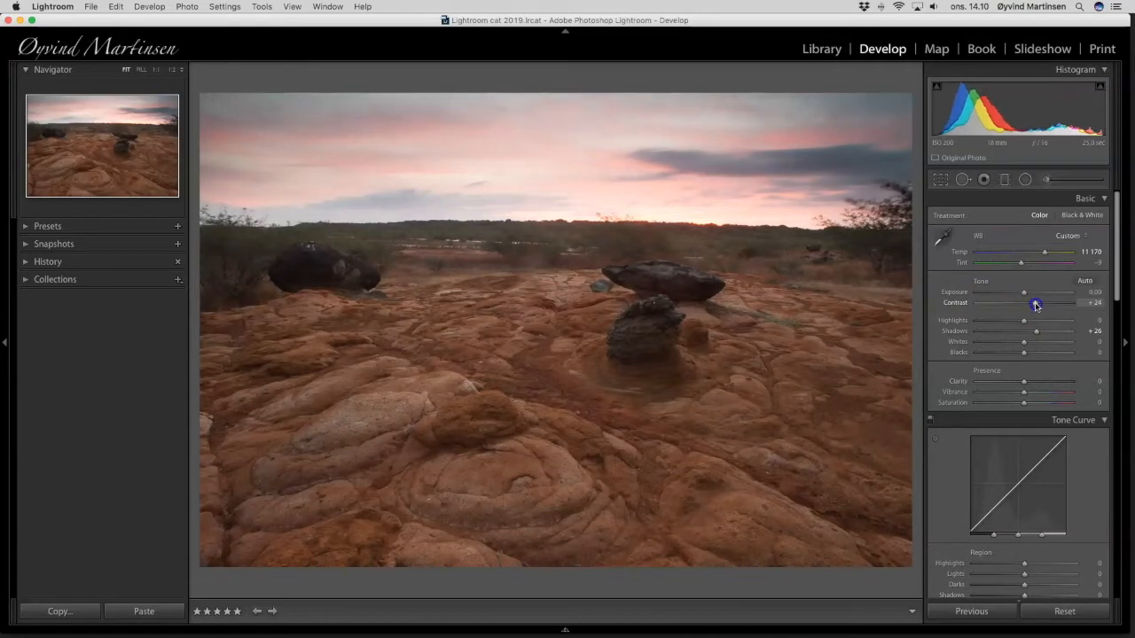
left_click_drag(1036, 305, 1036, 306)
left_click(1023, 383)
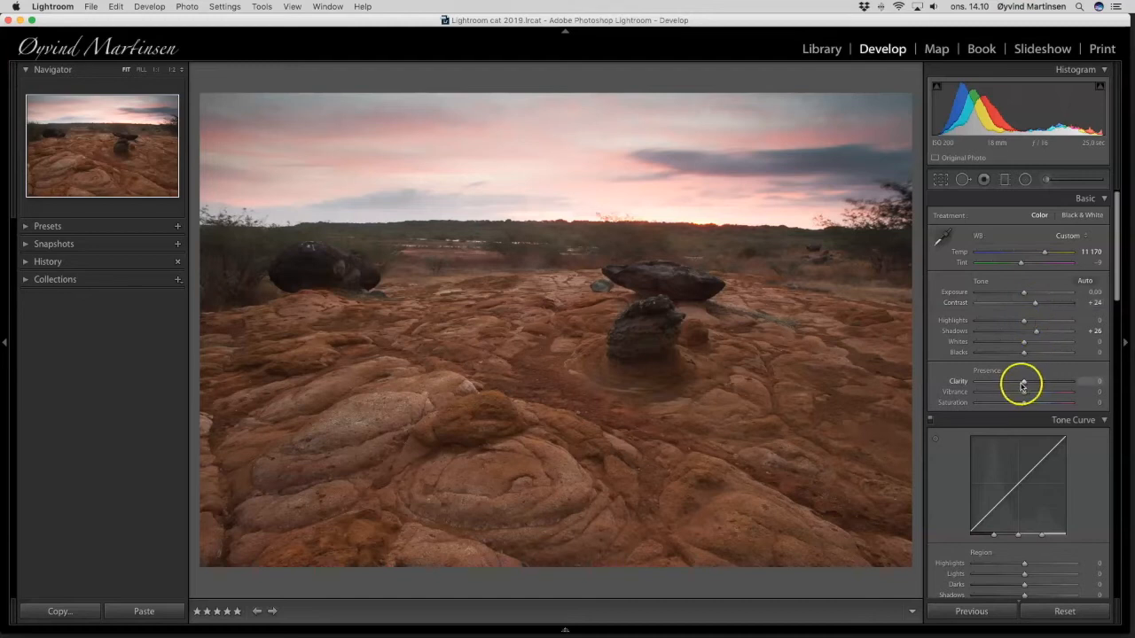
left_click(1023, 383)
left_click(1023, 383)
left_click(1024, 383)
mouse_move(1024, 383)
left_mouse_down()
mouse_move(952, 384)
mouse_move(1101, 387)
mouse_move(1034, 385)
left_mouse_up()
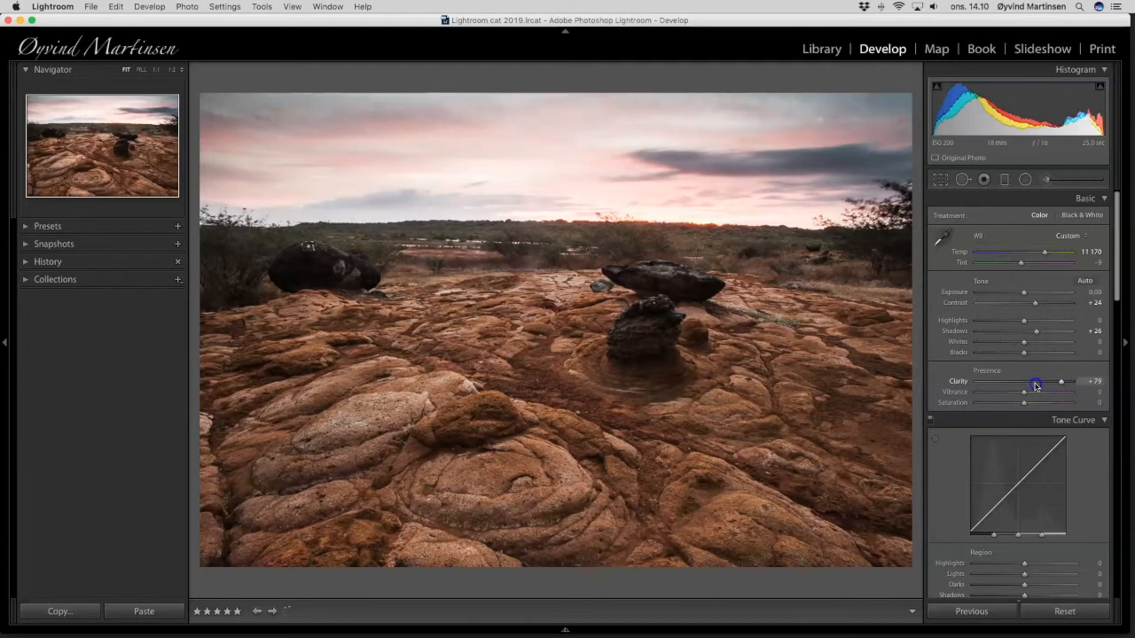
left_click(1035, 384)
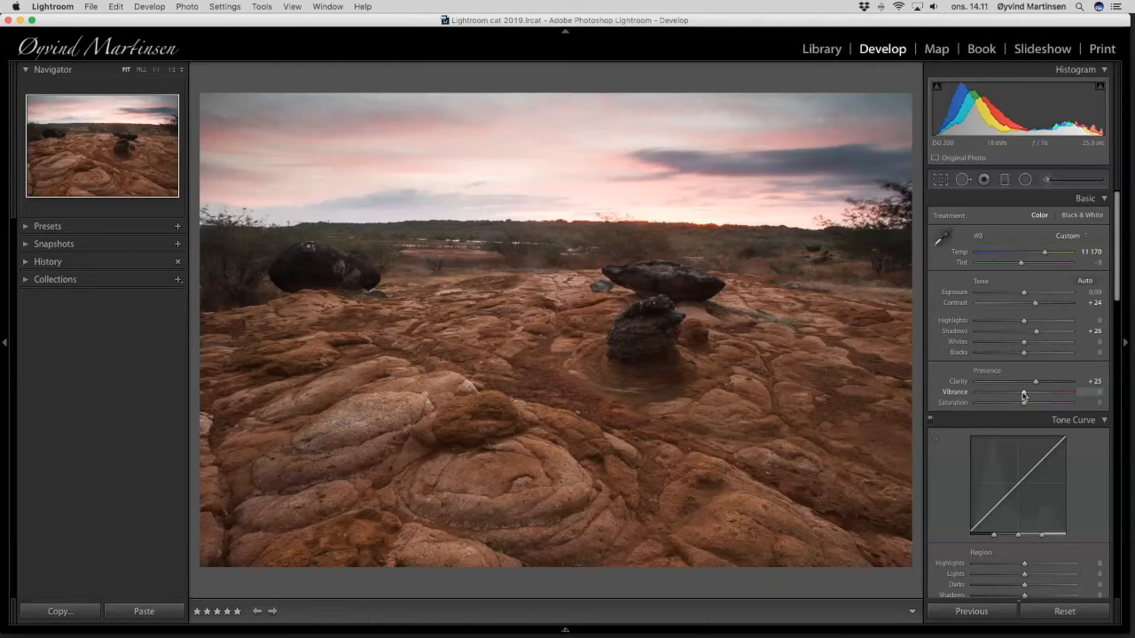
Boost the colours with Vibrance +45 and Saturation +13, and lower Highlights to -28
left_click_drag(1023, 395, 1045, 394)
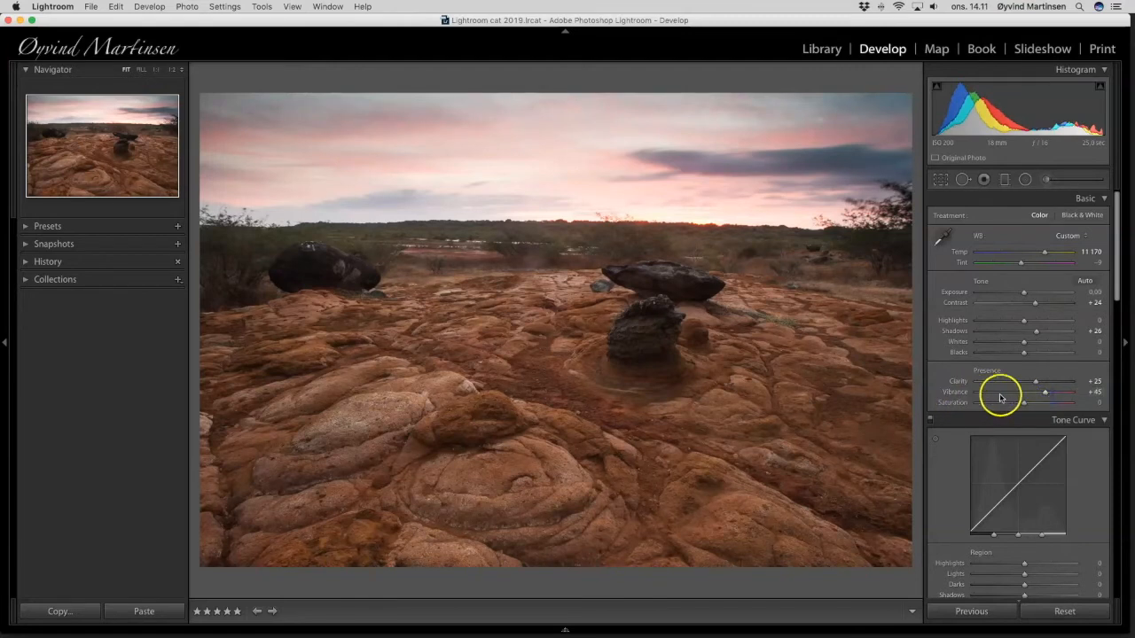
left_click_drag(1022, 404, 1025, 405)
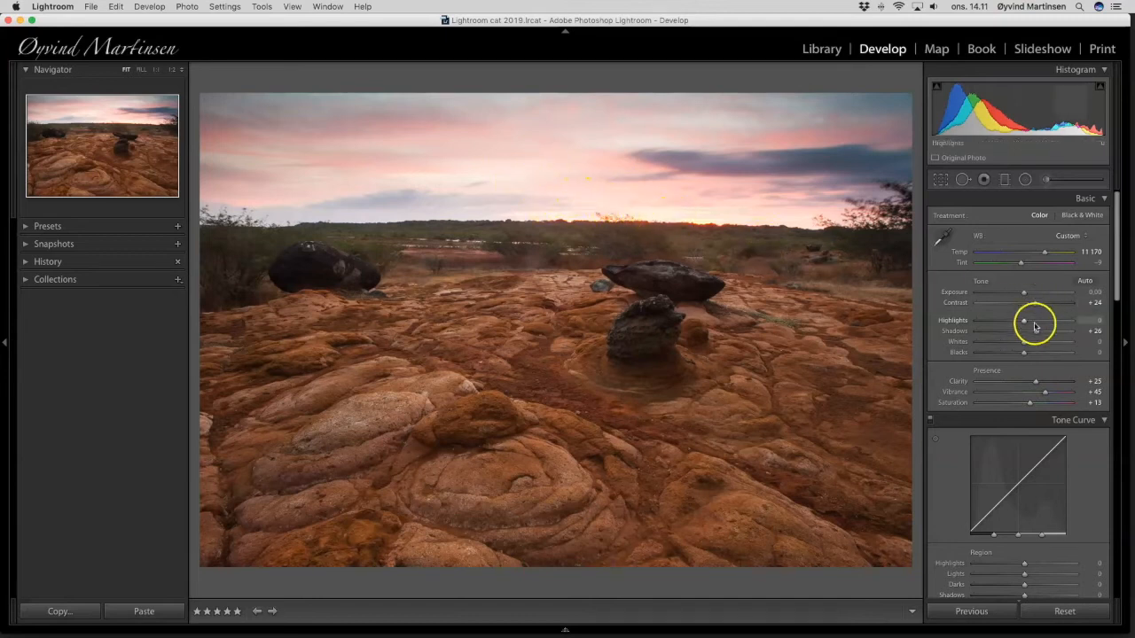
mouse_move(1024, 321)
left_mouse_down()
mouse_move(1001, 323)
mouse_move(1048, 324)
mouse_move(1009, 322)
left_mouse_up()
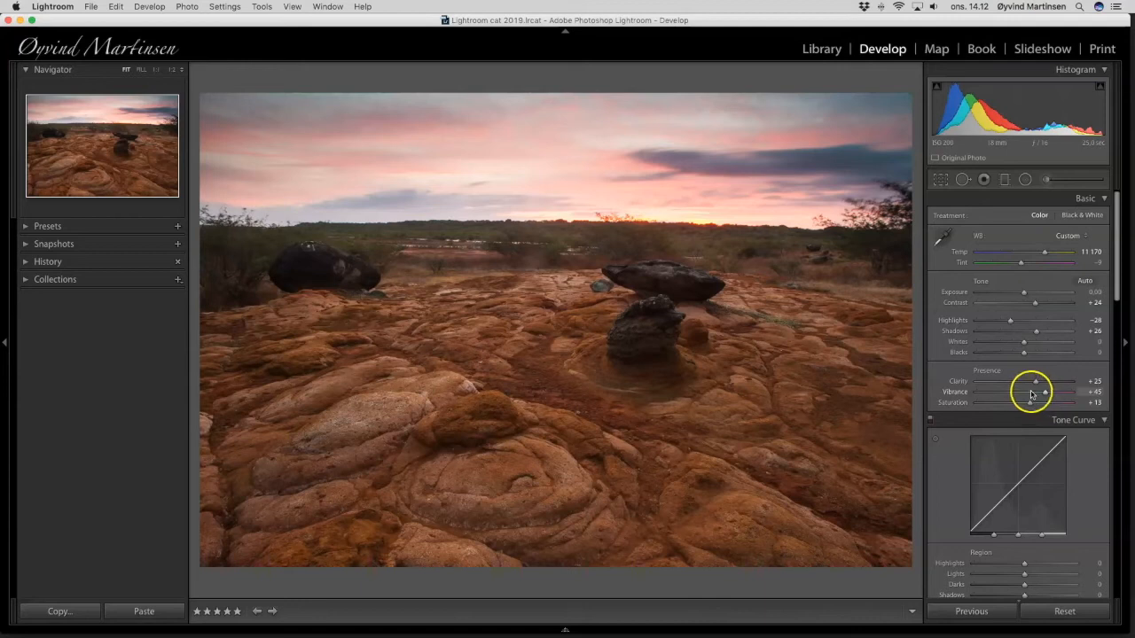
Set the sharpening Masking to 42, using the black-and-white mask preview to judge the affected edges
scroll(1031, 394, "down", 6)
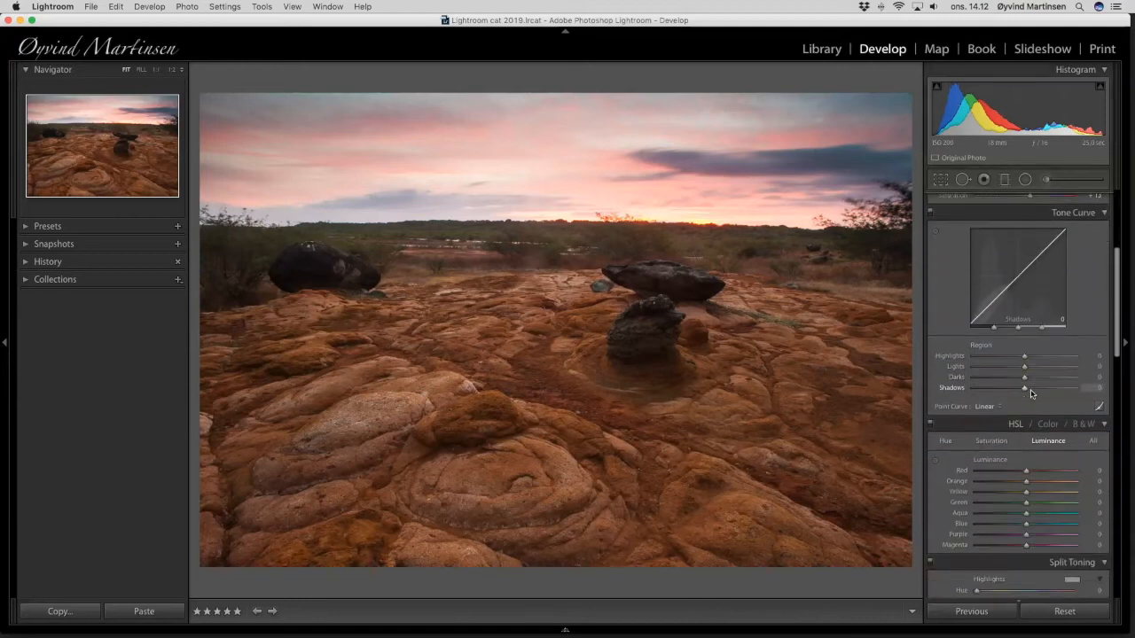
scroll(1031, 394, "down", 10)
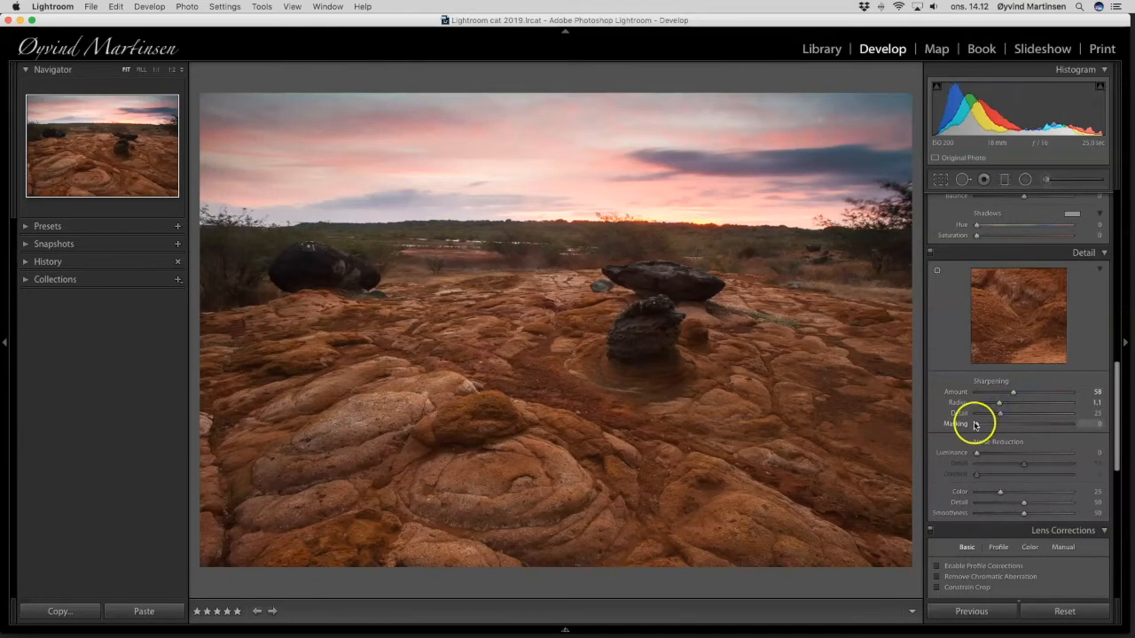
scroll(976, 426, "down", 1)
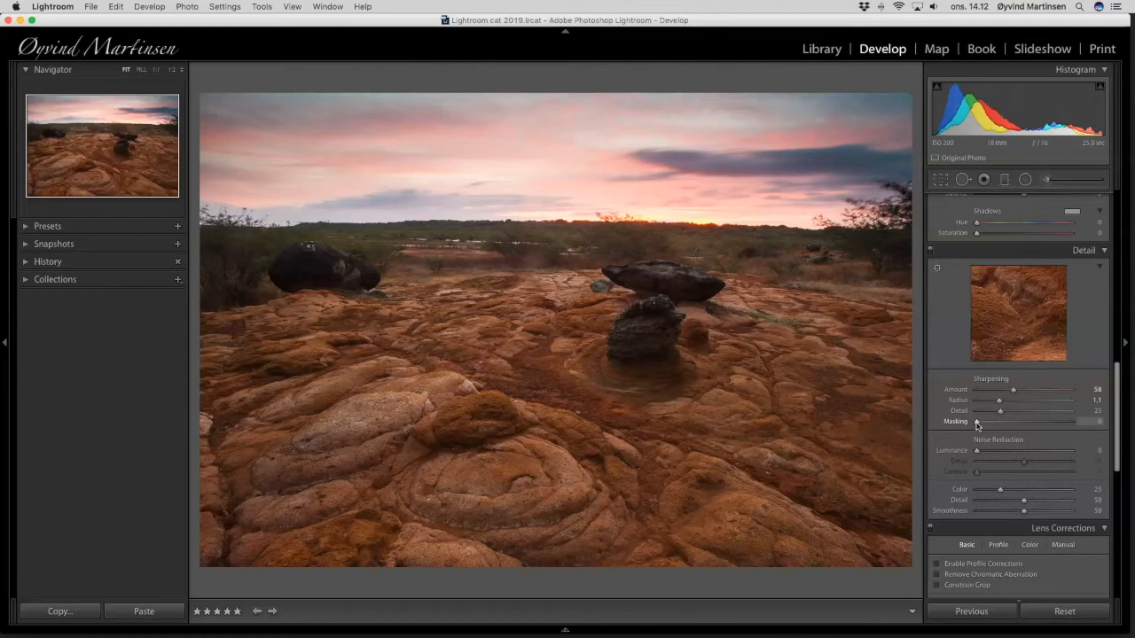
left_click_drag(976, 424, 981, 425)
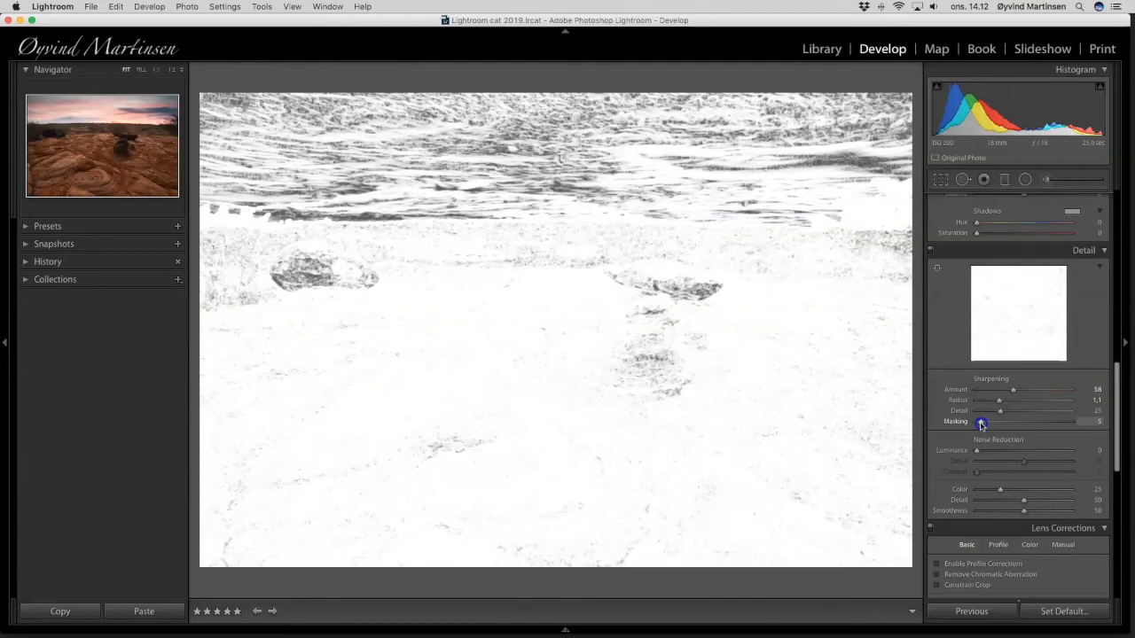
left_click_drag(984, 425, 1016, 425)
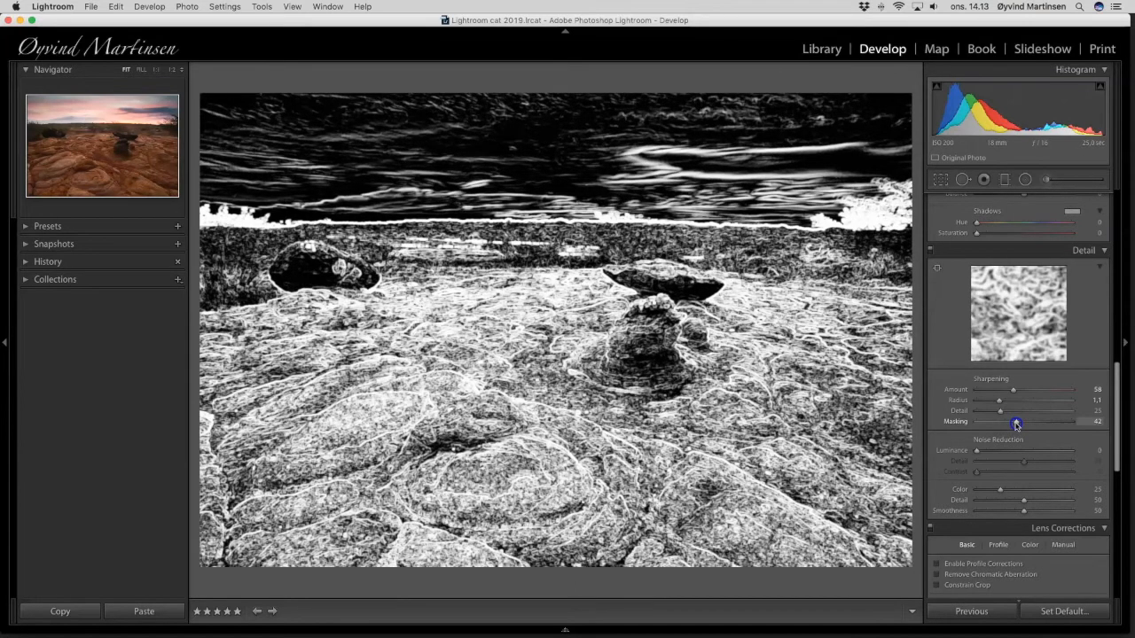
left_click_drag(1017, 424, 1017, 424)
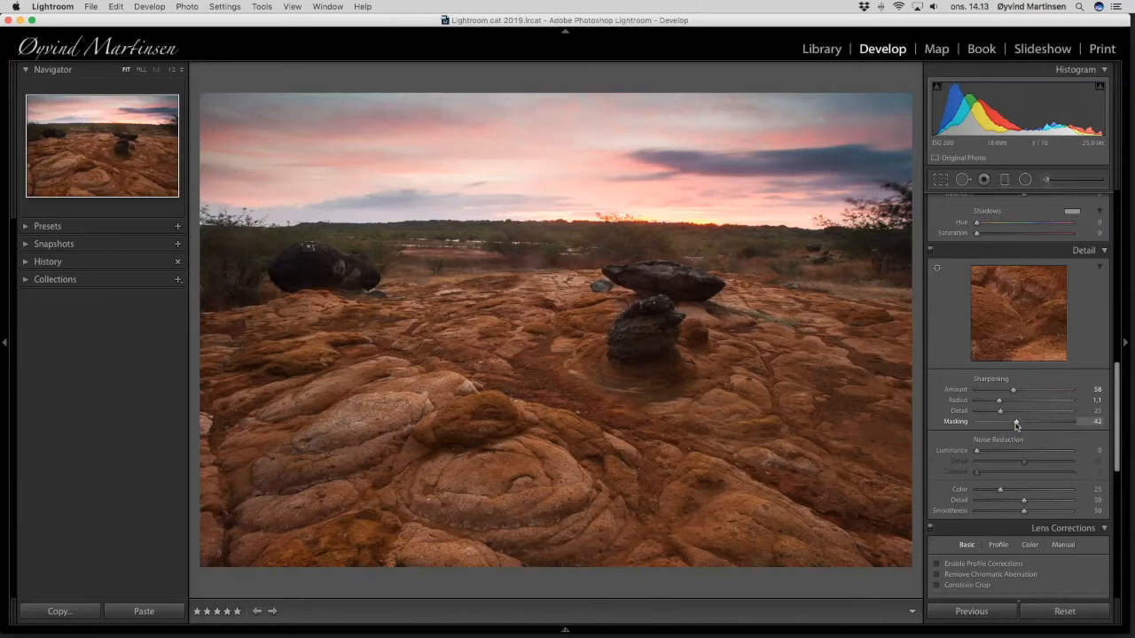
left_click(1016, 425)
Enable lens profile corrections, toggling them off and on to compare the photo with and without the correction
scroll(1020, 431, "down", 5)
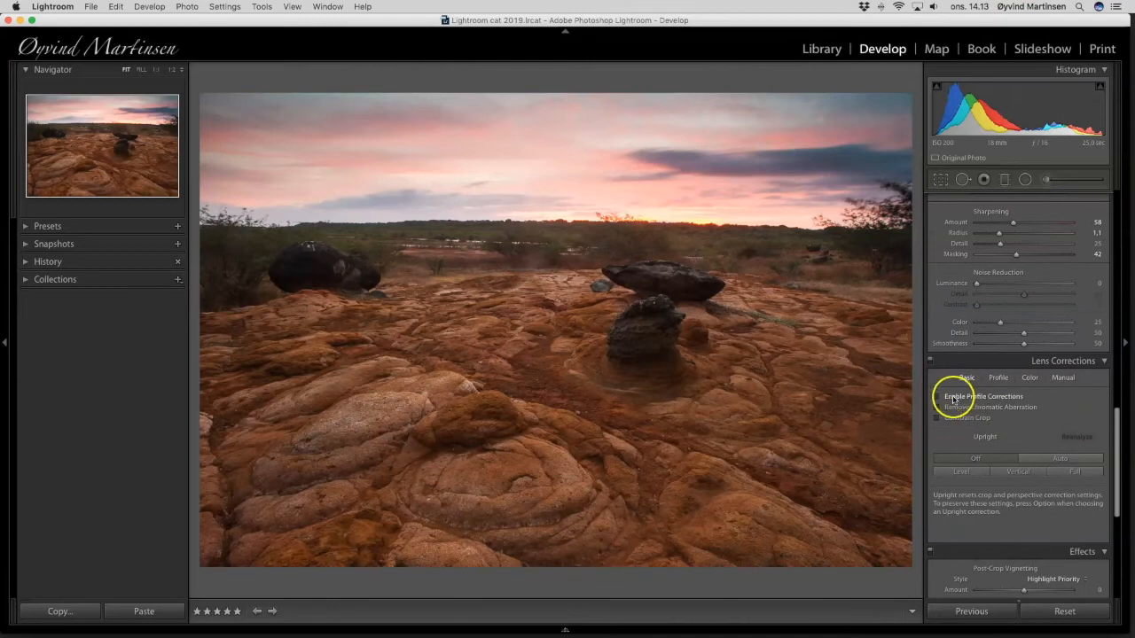
left_click(937, 399)
left_click(938, 400)
left_click(937, 400)
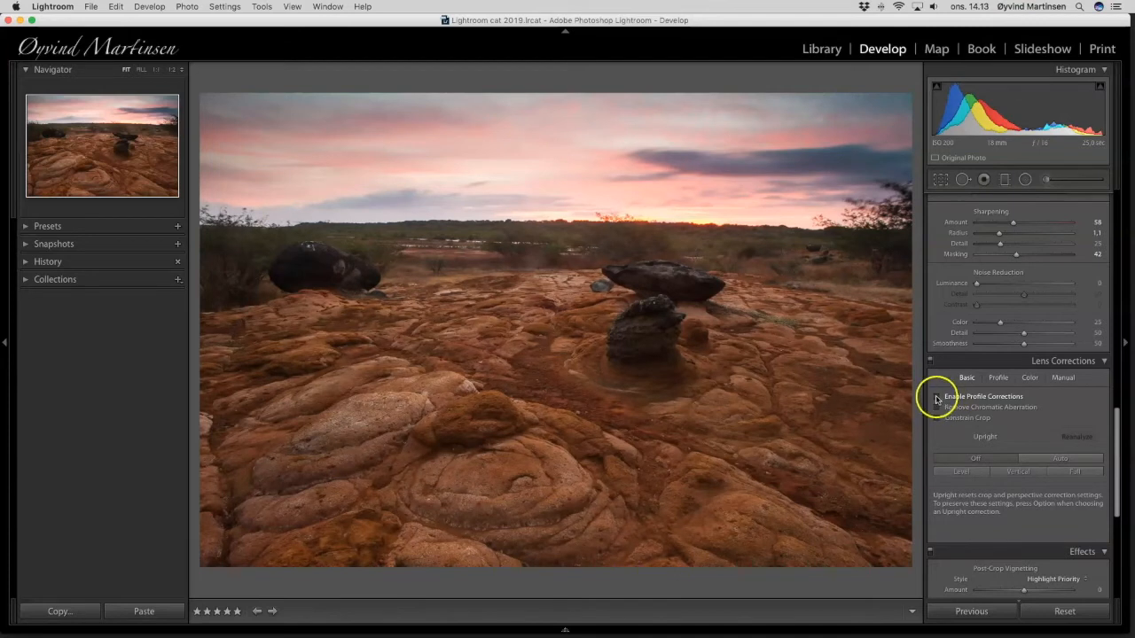
left_click(937, 399)
left_click(937, 400)
left_click(937, 399)
left_click(937, 400)
left_click(937, 400)
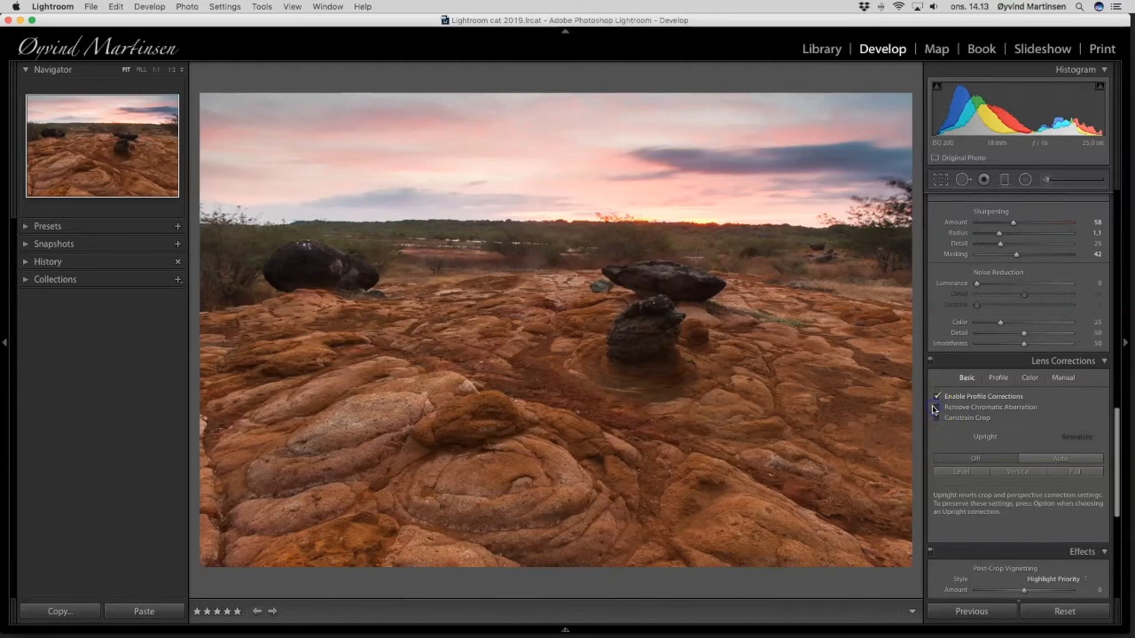
Turn on Remove Chromatic Aberration in the lens corrections and check the detected lens profile
left_click(998, 378)
left_click(964, 377)
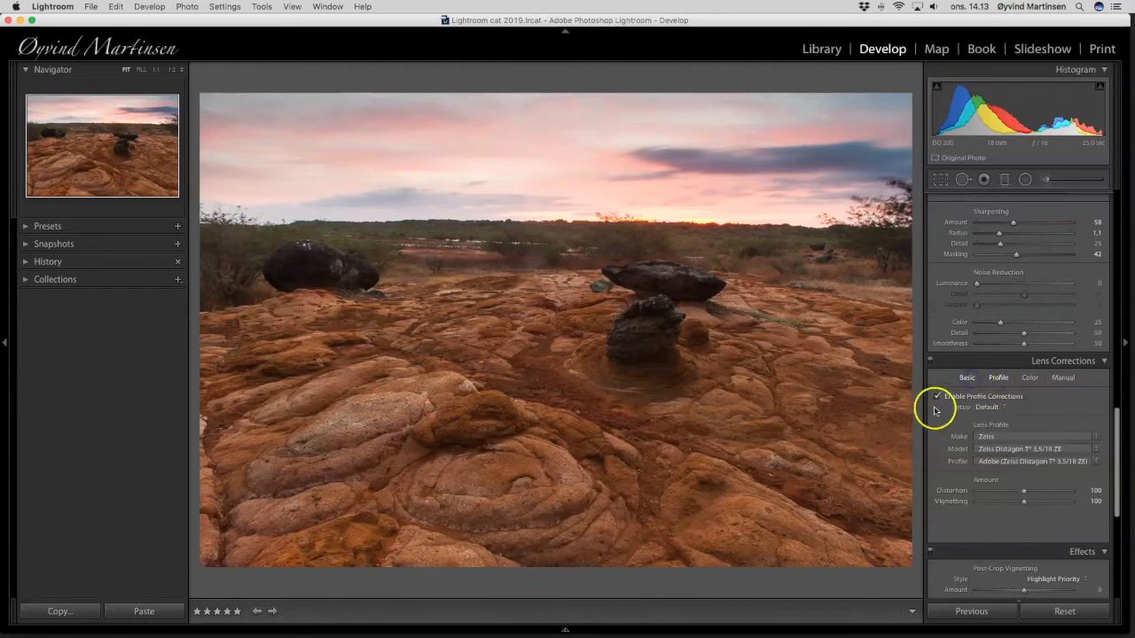
left_click(966, 378)
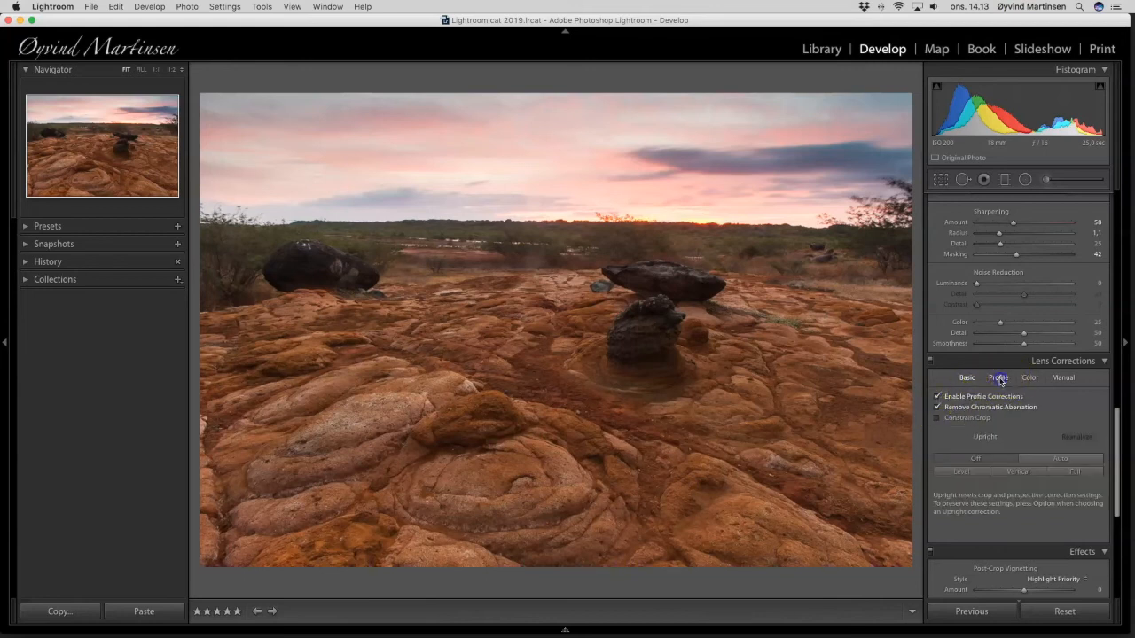
Reduce the lens profile's Vignetting correction amount to 0 after comparing it with higher amounts
left_click(998, 379)
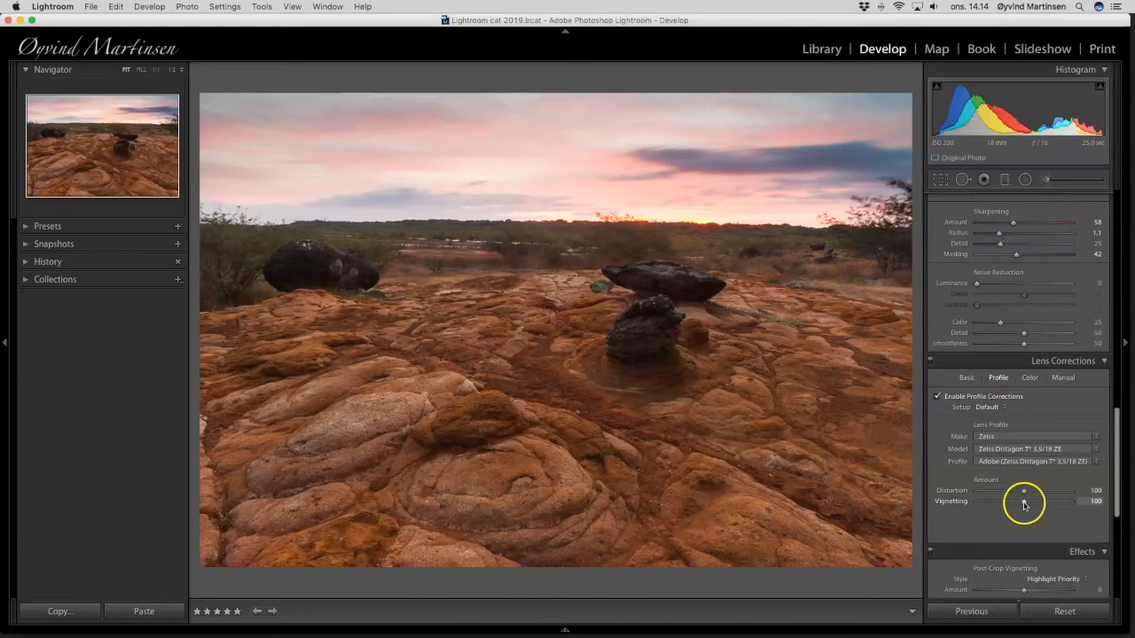
left_click_drag(1024, 502, 955, 505)
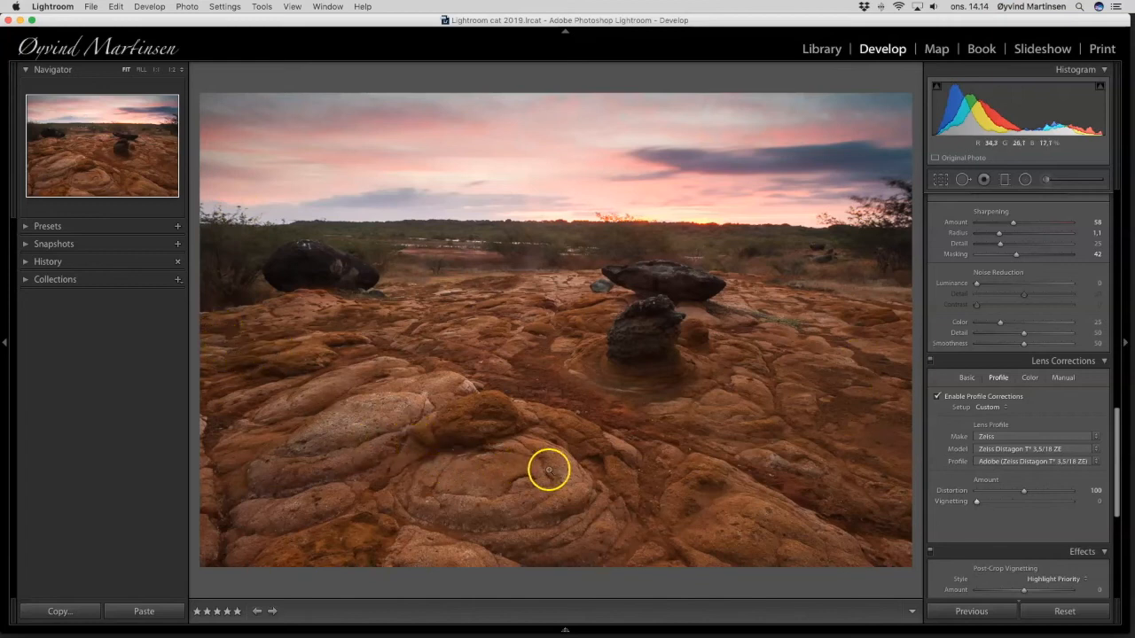
left_click_drag(973, 502, 1028, 503)
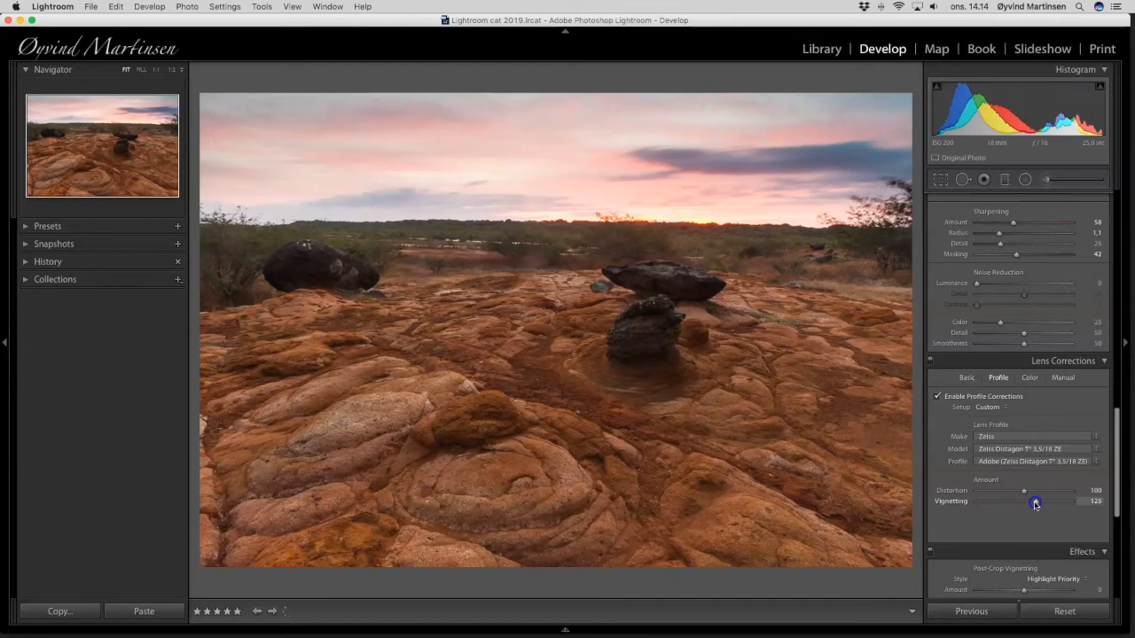
left_click_drag(1008, 505, 970, 504)
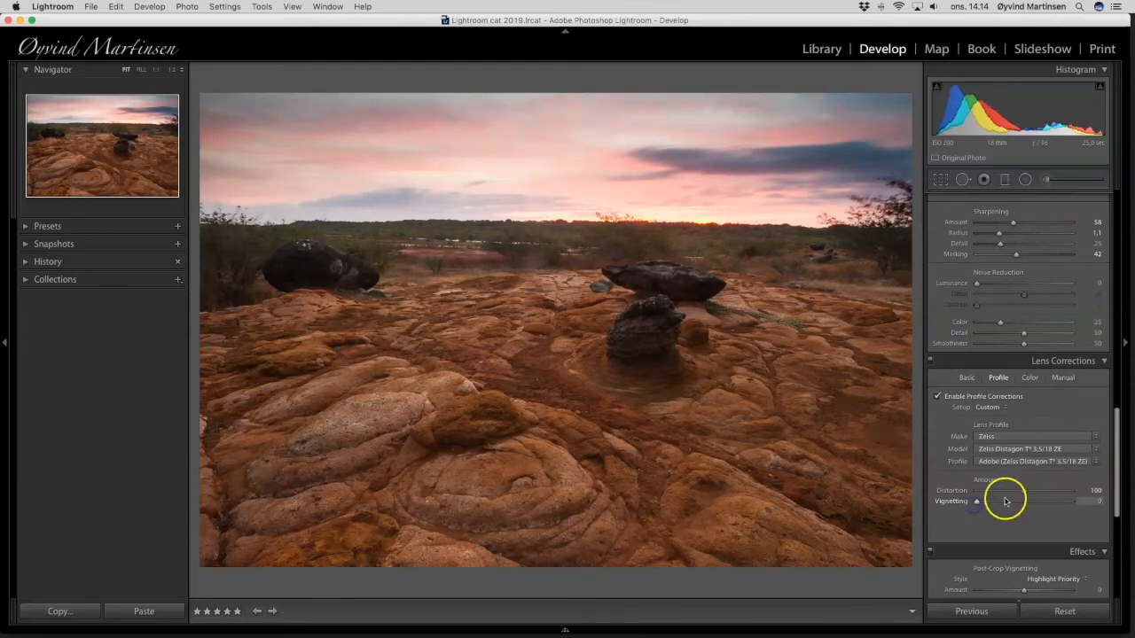
left_click(1015, 490)
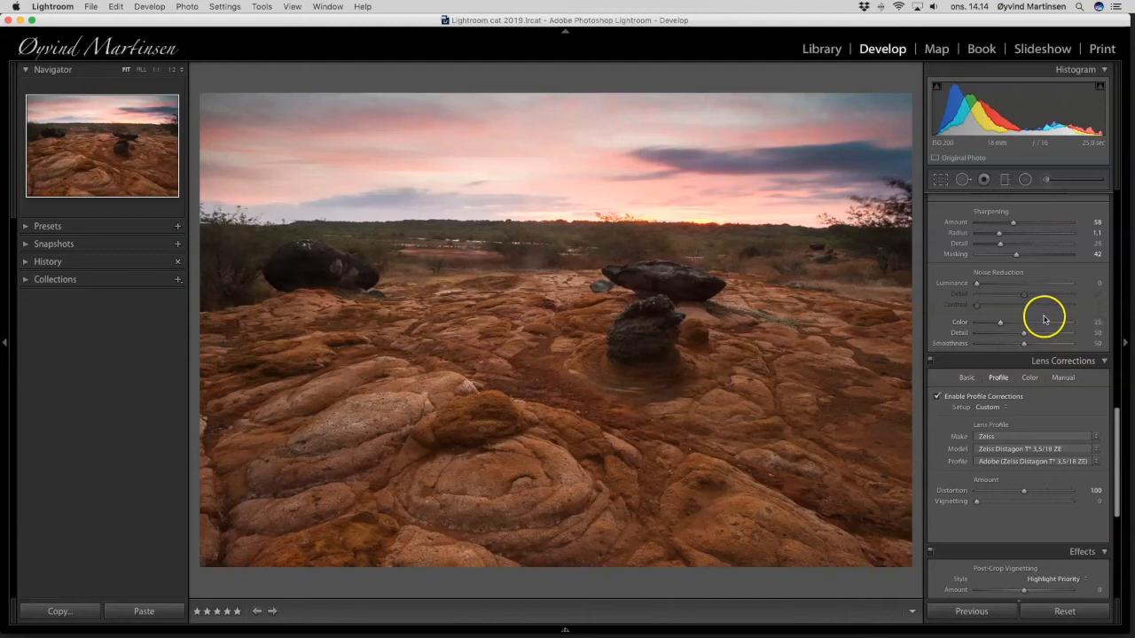
Raise the Red luminance to +2 in the HSL adjustments
scroll(1043, 319, "up", 5)
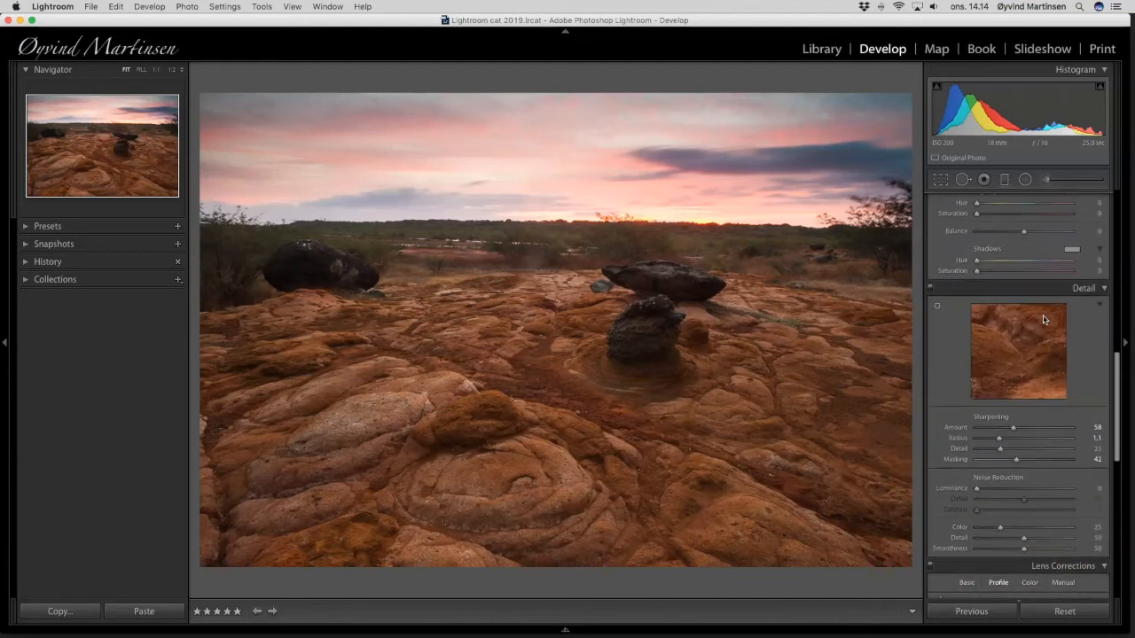
scroll(1043, 319, "up", 5)
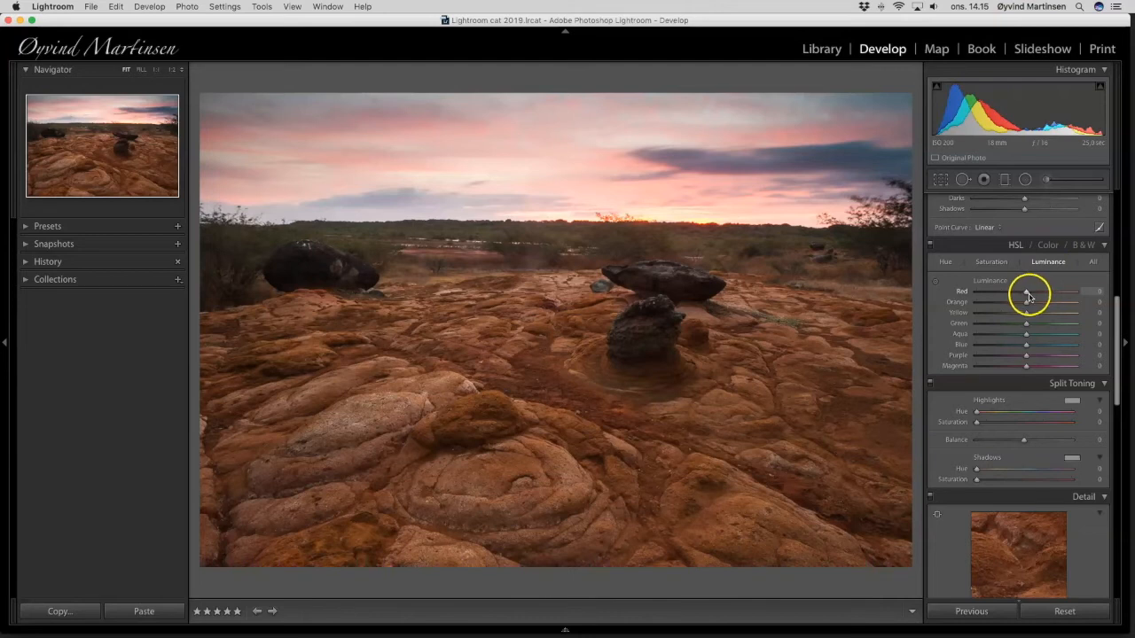
mouse_move(1028, 293)
left_mouse_down()
mouse_move(980, 293)
mouse_move(1085, 294)
mouse_move(1032, 293)
left_mouse_up()
Try adjusting the Red saturation in the HSL adjustments
left_click(990, 262)
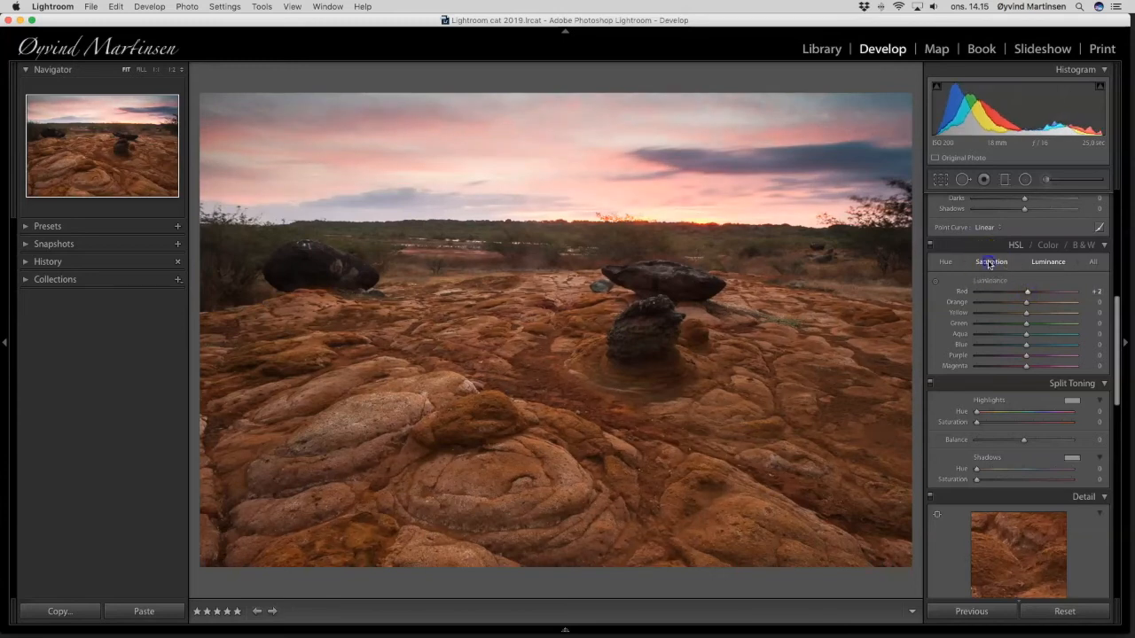
left_click(1025, 294)
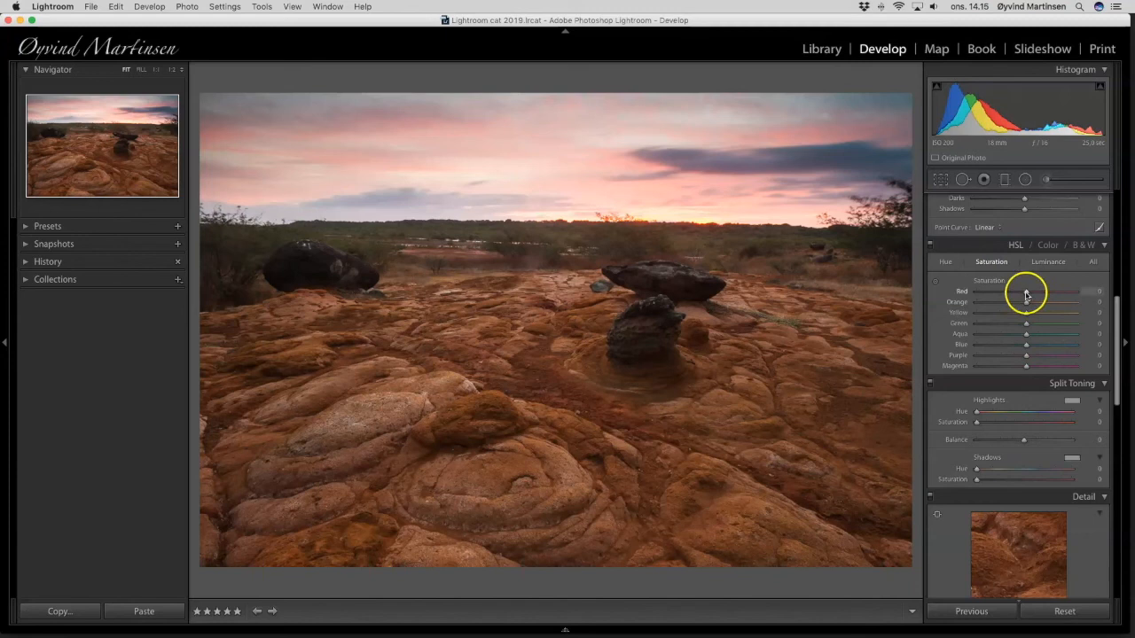
mouse_move(1025, 293)
left_mouse_down()
mouse_move(1117, 293)
mouse_move(981, 295)
mouse_move(1023, 296)
left_mouse_up()
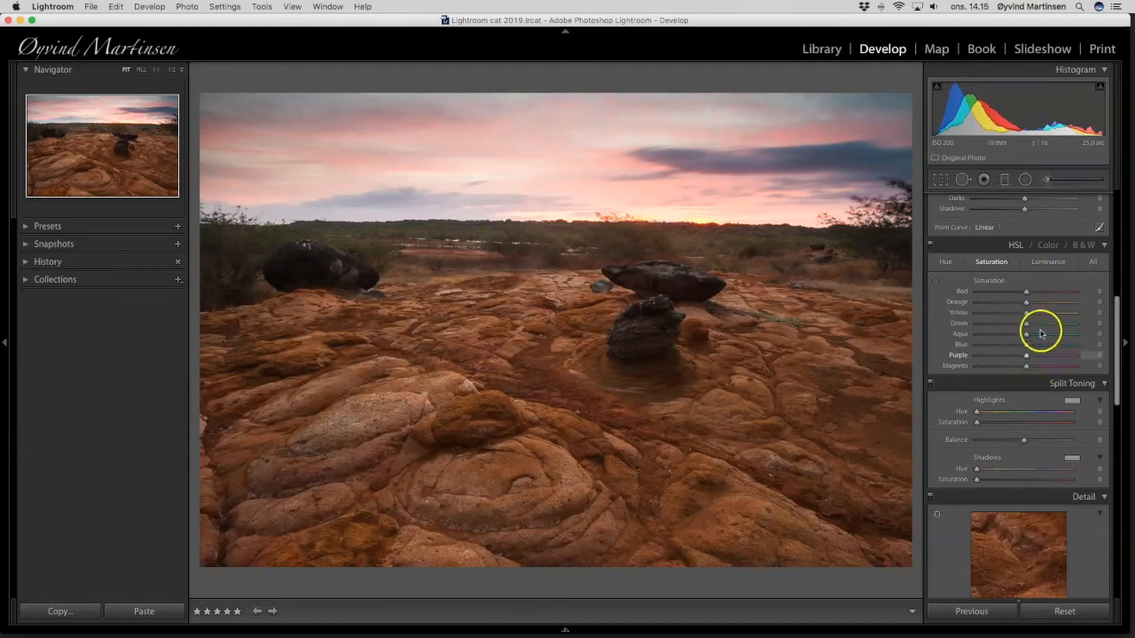
Look at the HSL Hue adjustments and return to the Saturation adjustments
left_click(946, 263)
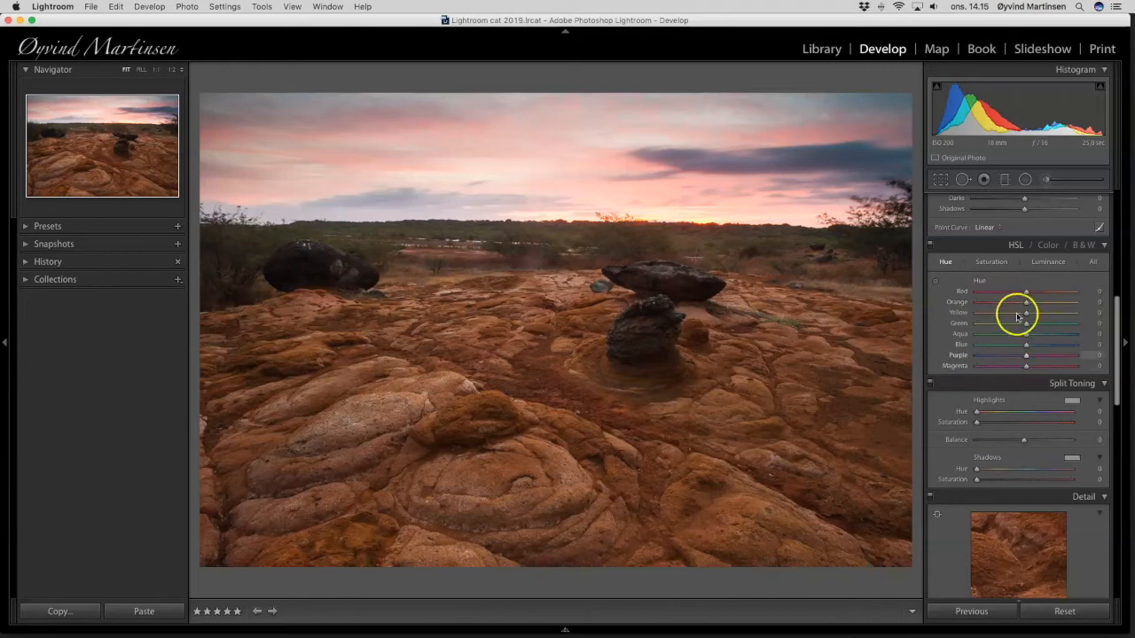
left_click(988, 265)
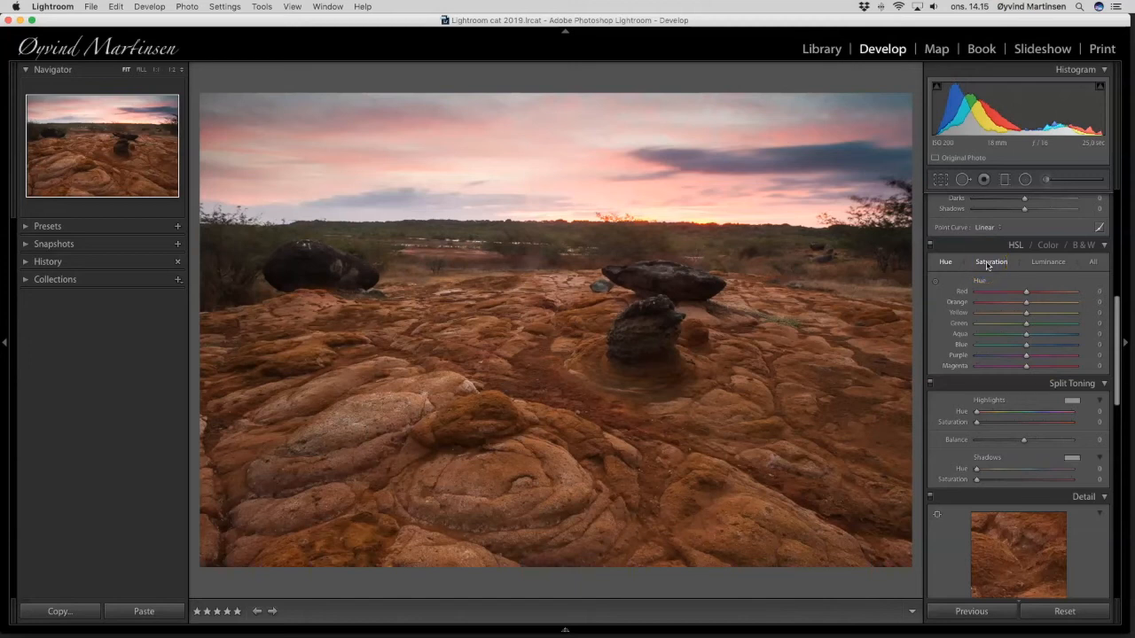
left_click(987, 265)
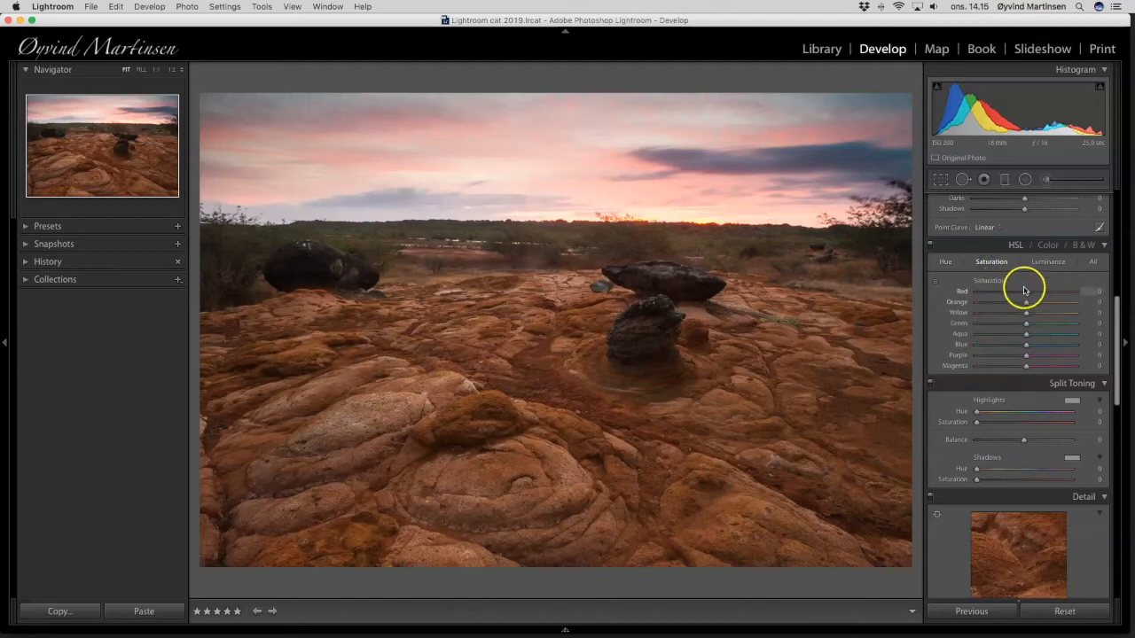
Set the HSL saturation to +4 for Red, +2 for Purple and +28 for Magenta
left_click(1027, 293)
left_click_drag(1032, 294, 1027, 294)
mouse_move(1026, 355)
left_mouse_down()
mouse_move(1061, 358)
mouse_move(995, 355)
mouse_move(1011, 356)
left_mouse_up()
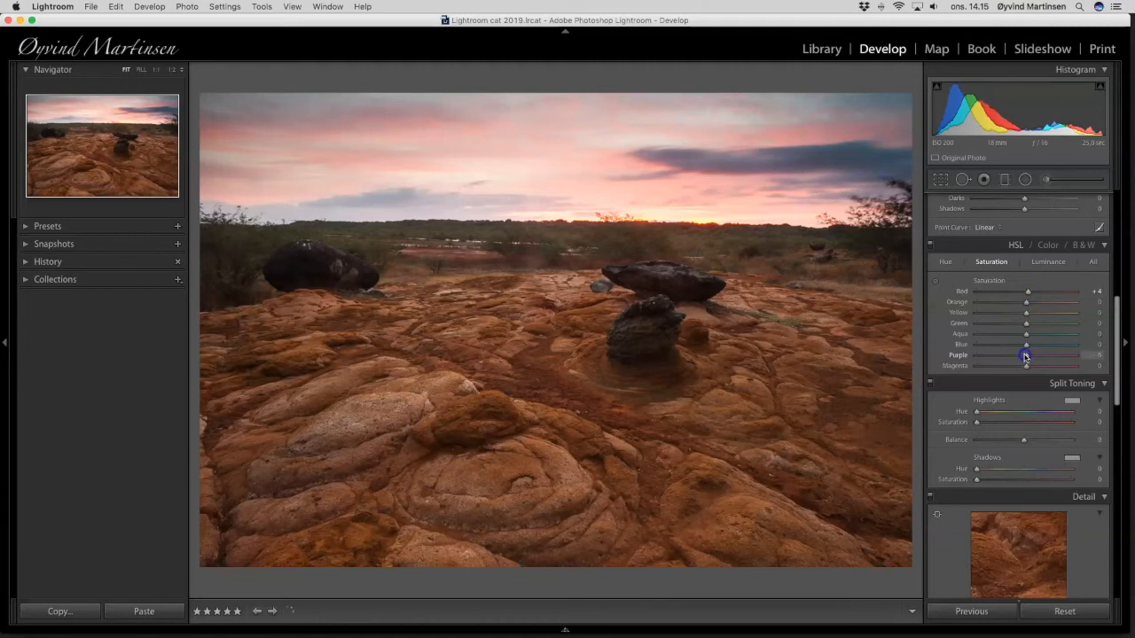
left_click_drag(1027, 366, 1038, 367)
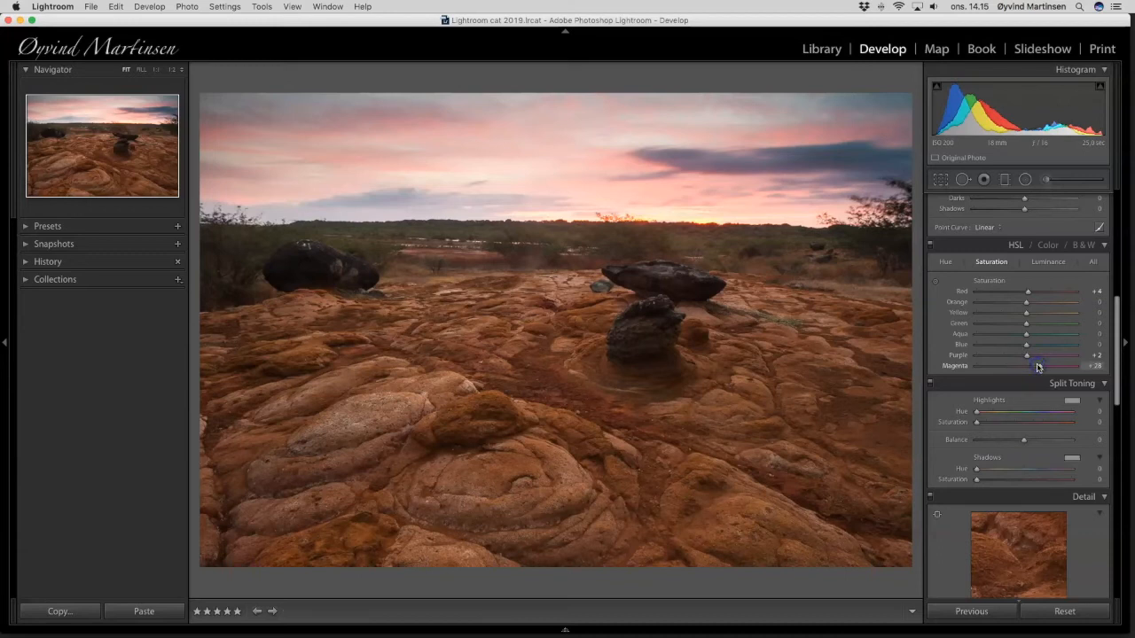
Set the HSL luminance to +1 for Red, -2 for Purple and -3 for Magenta
left_click(1048, 263)
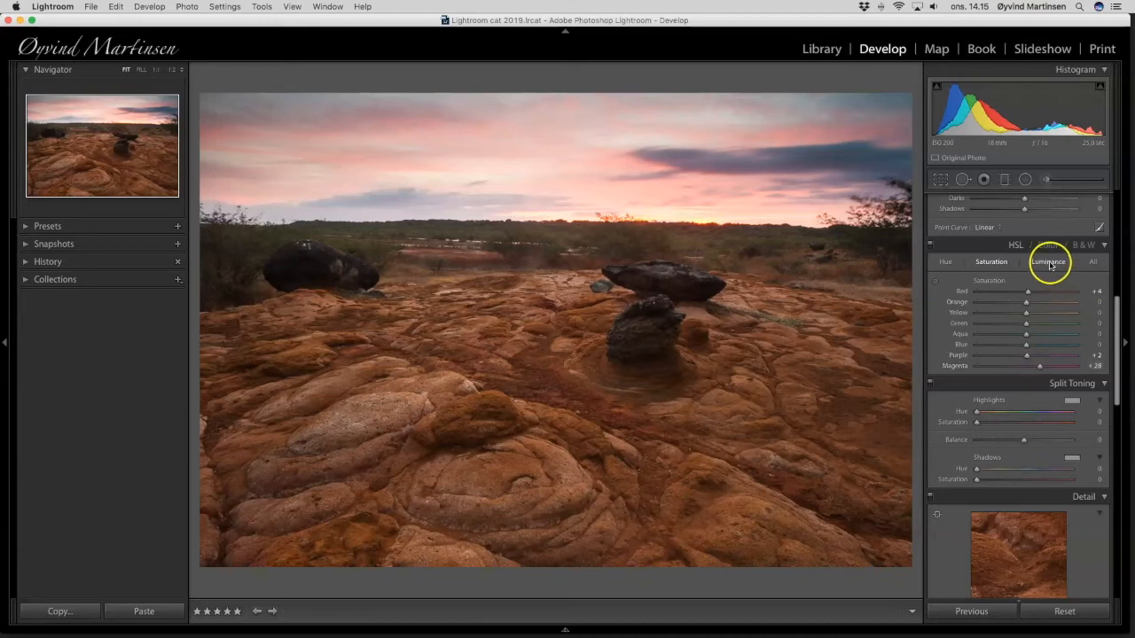
left_click_drag(1027, 293, 1028, 295)
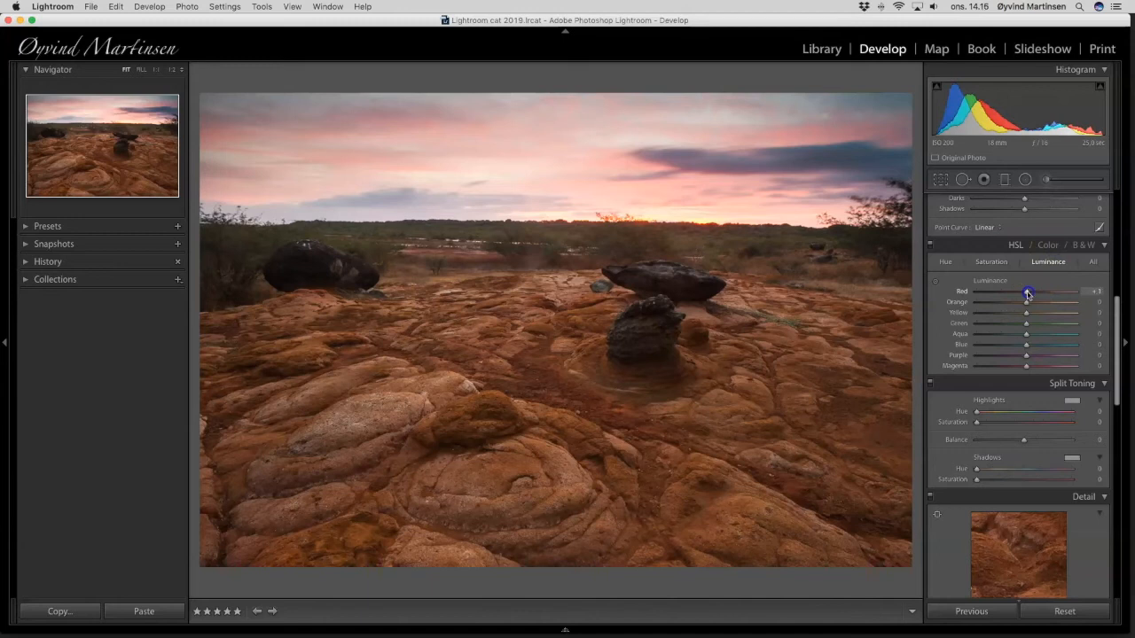
left_click(1026, 355)
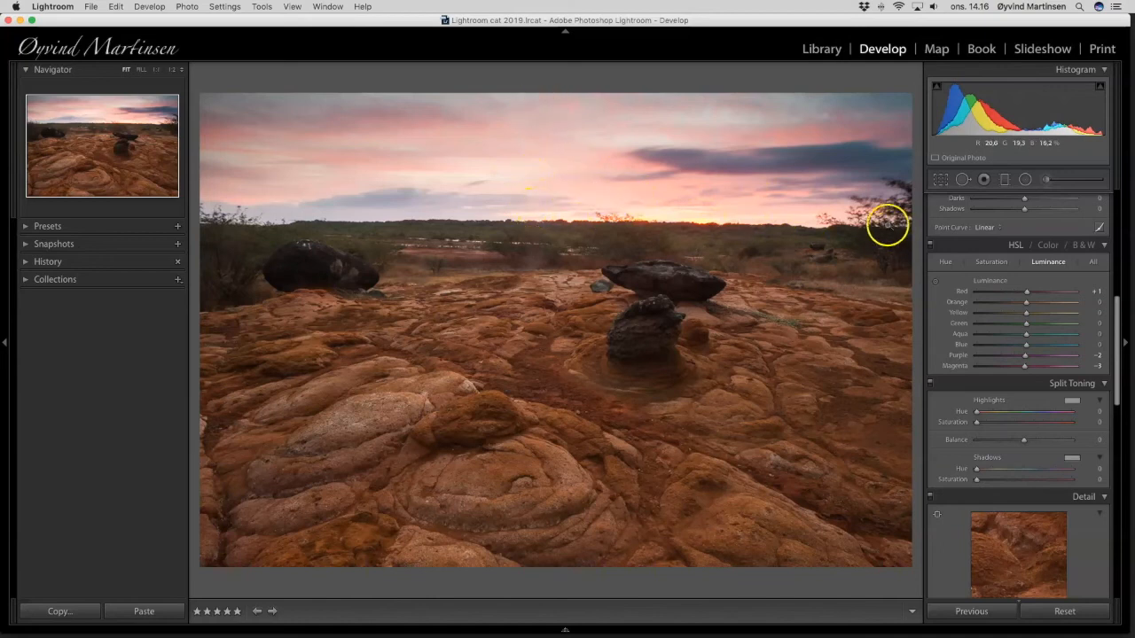
Add a level graduated filter with exposure -0.12 across the horizon, running from just above the treeline down to the plain
left_click(1005, 180)
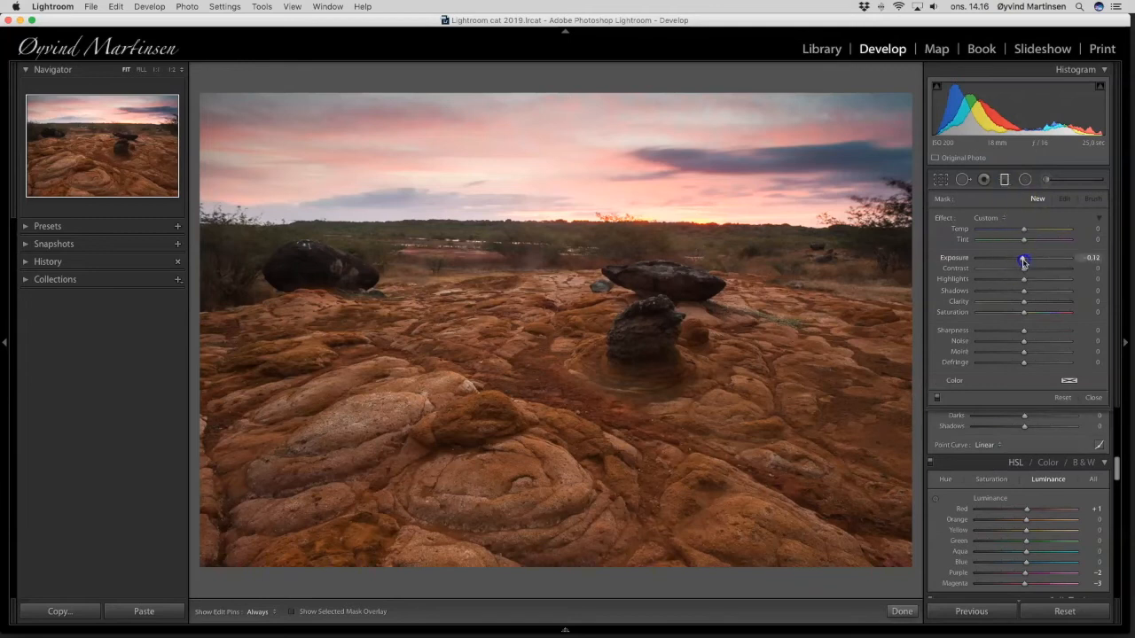
left_click(590, 177)
left_click_drag(541, 204, 512, 210)
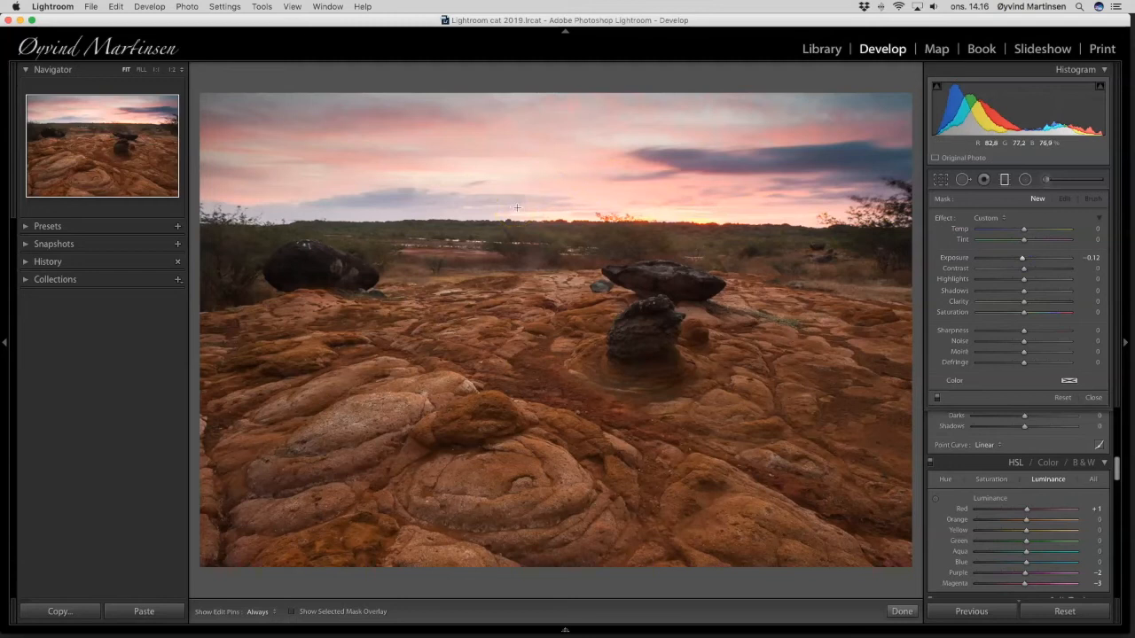
key("shift")
left_click_drag(516, 207, 517, 256)
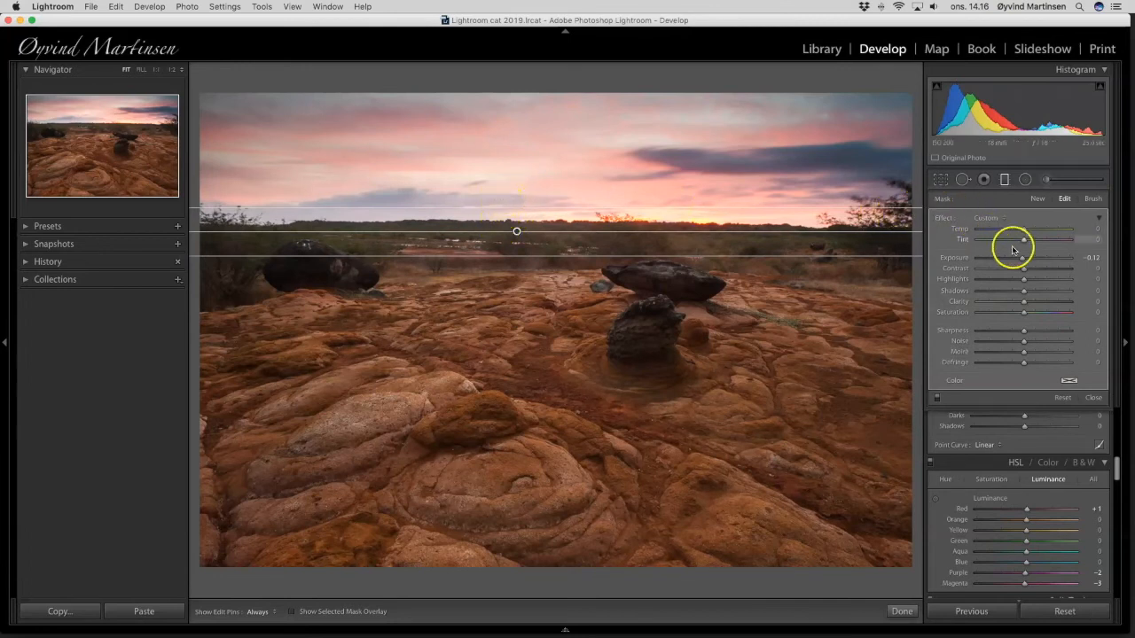
Set the sky graduated filter's exposure to -0.85 and saturation to 8, and finish the filter
left_click_drag(1020, 259, 1010, 259)
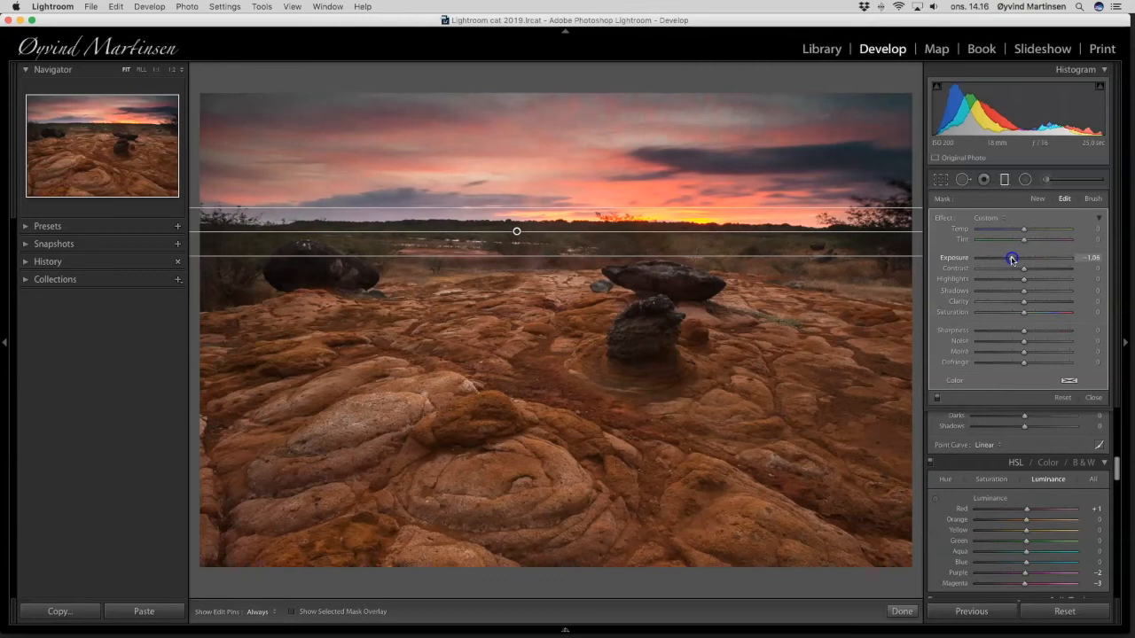
left_click_drag(1013, 259, 1014, 259)
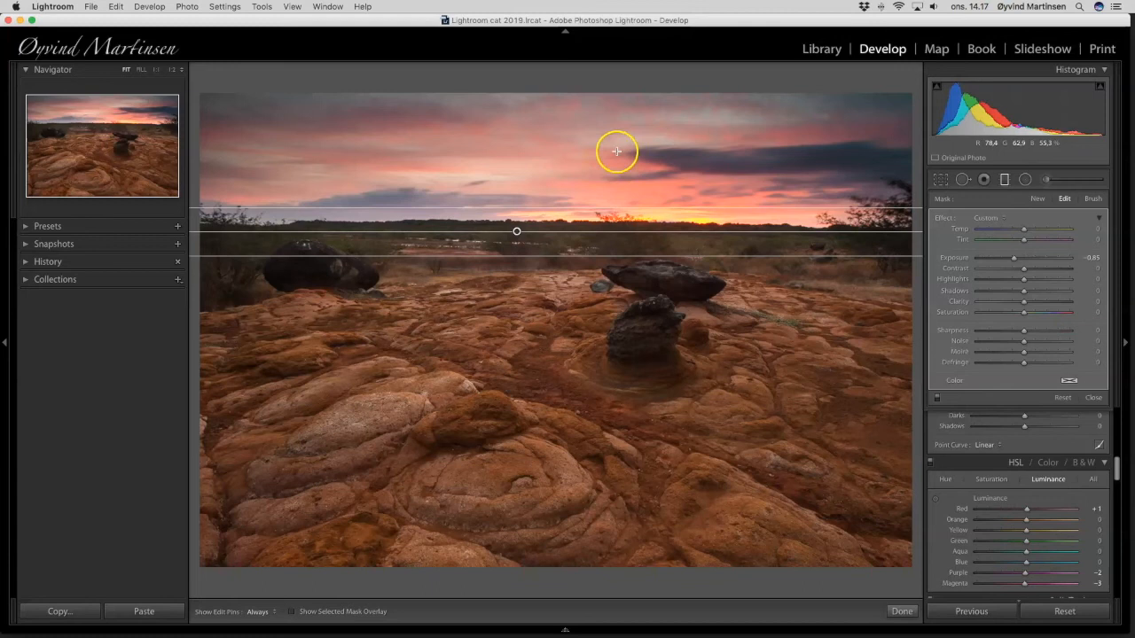
left_click(1024, 314)
mouse_move(1037, 315)
left_mouse_down()
mouse_move(1053, 316)
mouse_move(975, 316)
mouse_move(1056, 317)
mouse_move(1028, 316)
left_mouse_up()
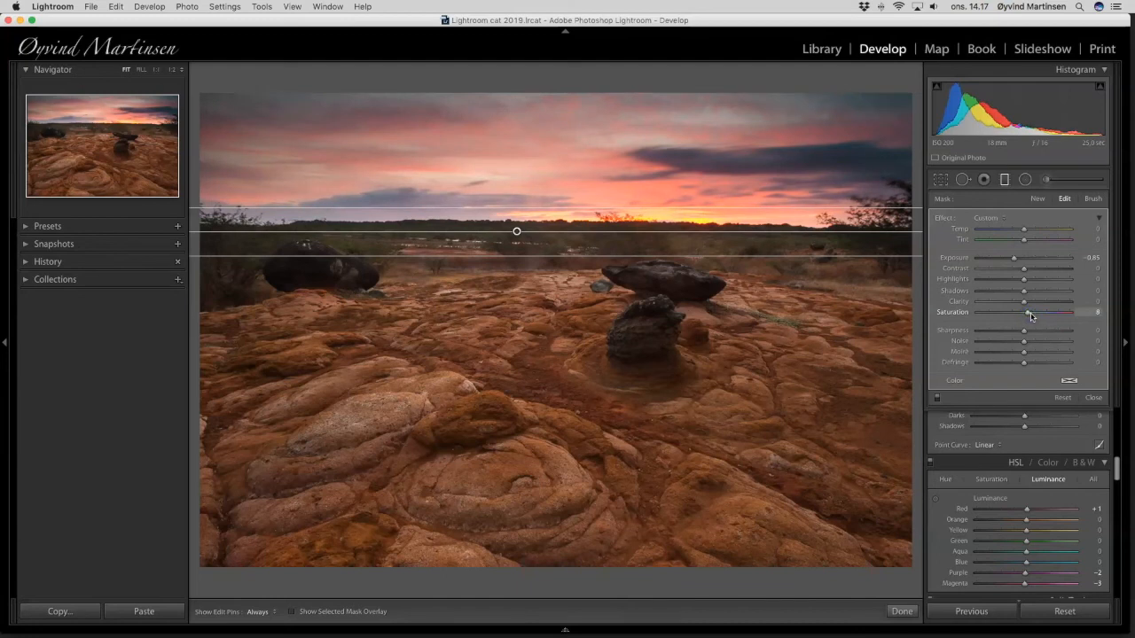
left_click(1095, 398)
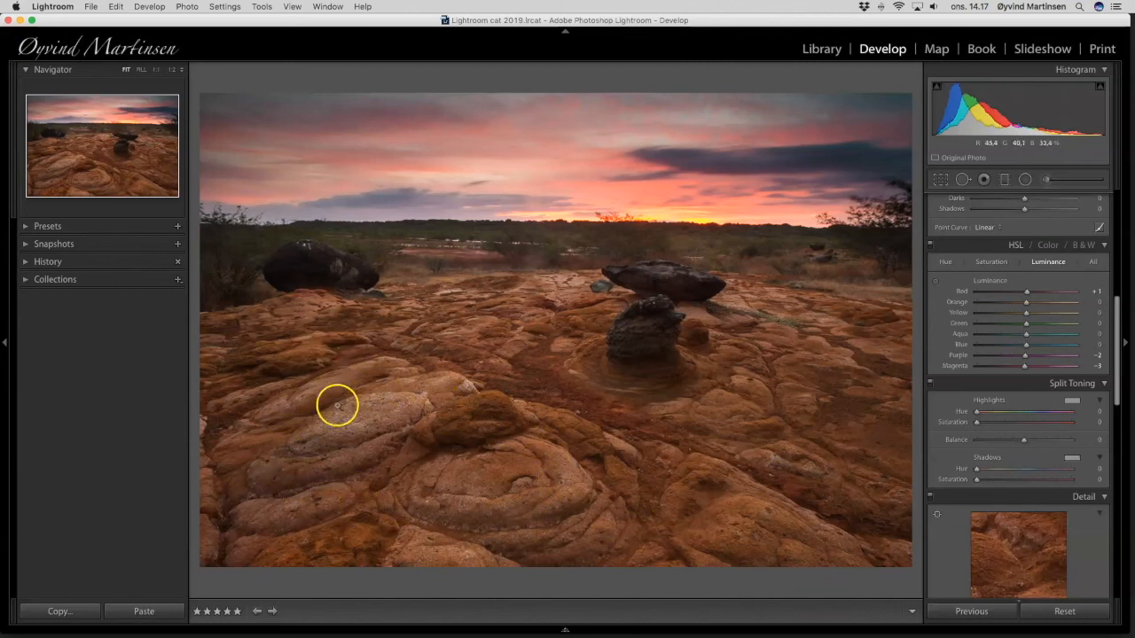
Set up a new adjustment brush with exposure 0.11, contrast 5 and brush size 10
left_click(1048, 181)
left_click_drag(1022, 260, 1022, 260)
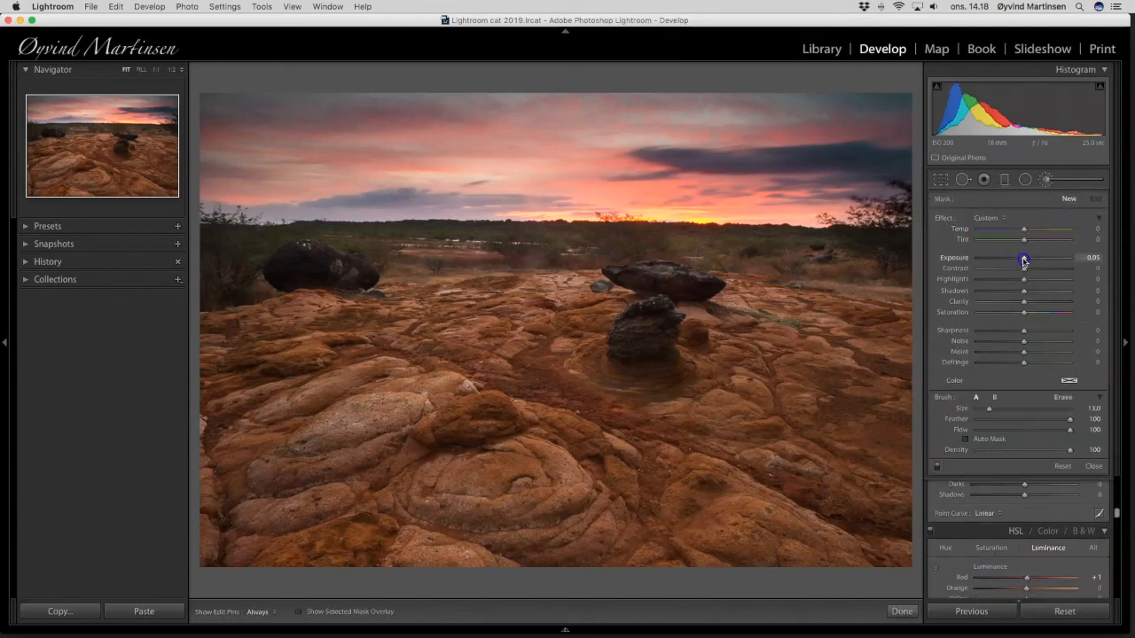
left_click_drag(1024, 260, 1025, 259)
left_click_drag(1024, 269, 1025, 271)
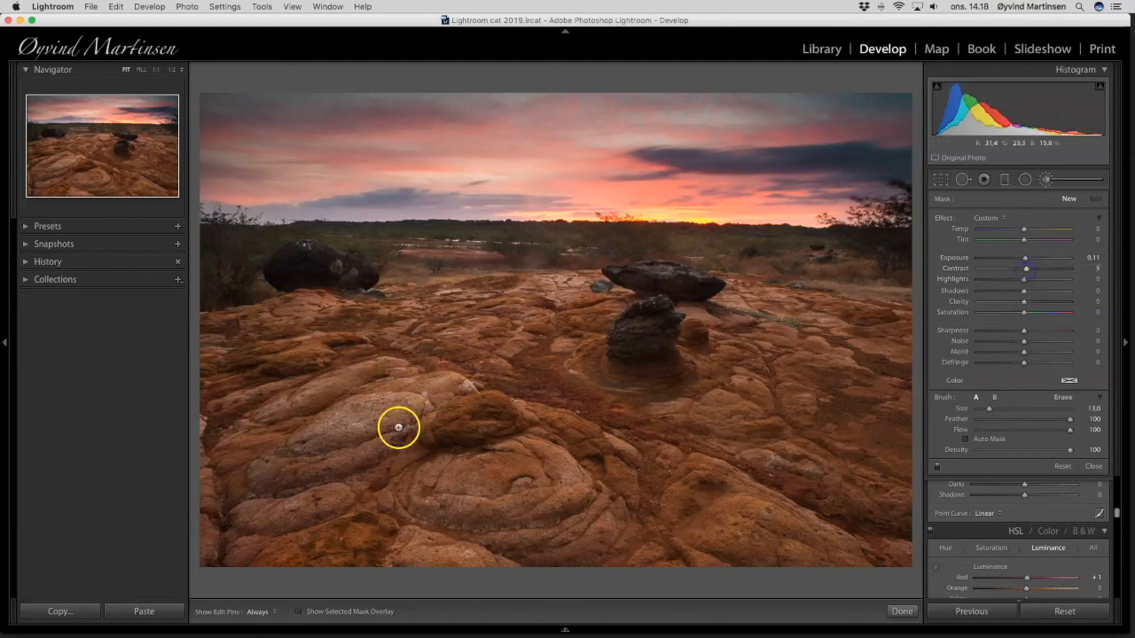
scroll(382, 409, "down", 2)
scroll(382, 410, "down", 1)
Paint the brush adjustment over the light foreground rocks with the edit pins hidden, restore the pins and finish the brush
key("h")
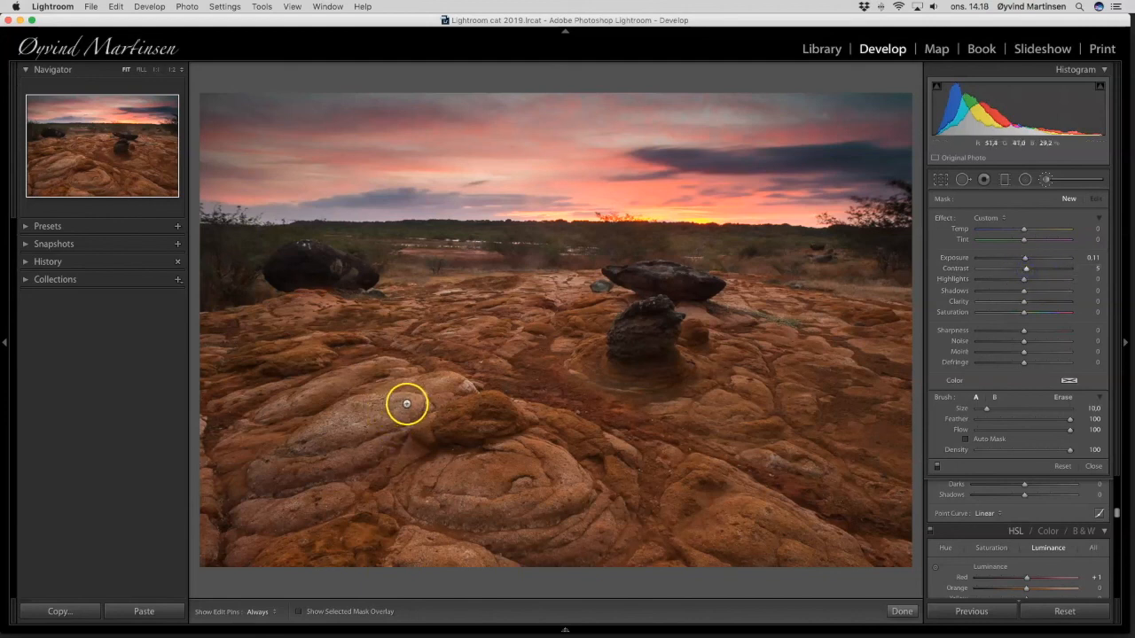
mouse_move(329, 398)
left_mouse_down()
mouse_move(293, 408)
mouse_move(301, 435)
left_mouse_up()
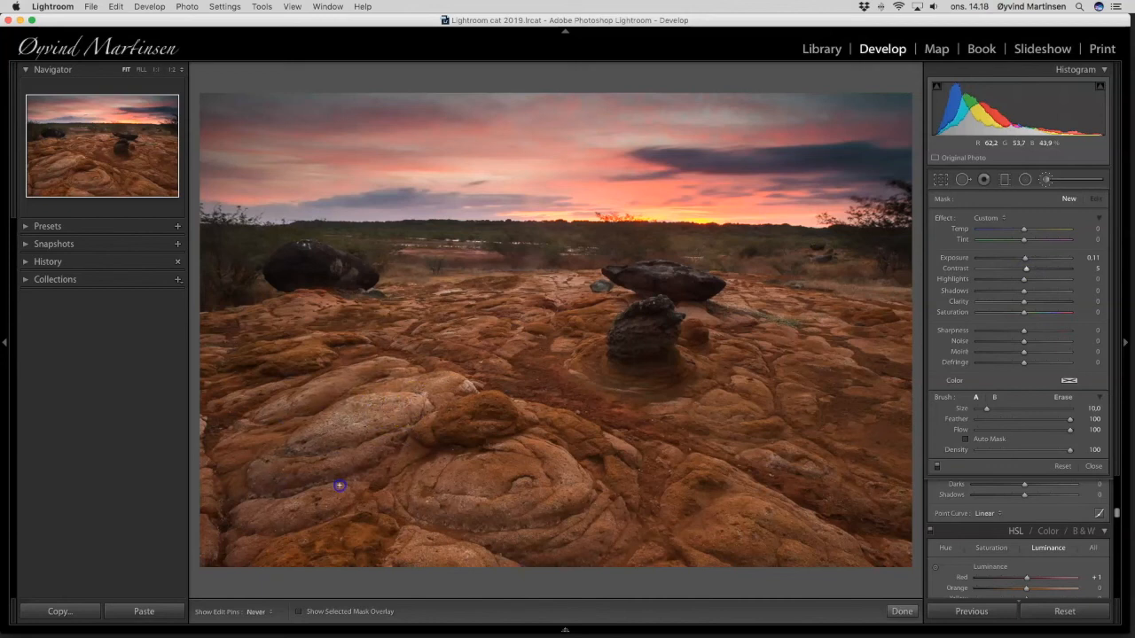
mouse_move(560, 450)
left_mouse_down()
mouse_move(464, 408)
mouse_move(577, 493)
mouse_move(511, 521)
left_mouse_up()
left_click_drag(606, 528, 312, 400)
left_click_drag(254, 424, 269, 456)
left_click(522, 496)
key("h")
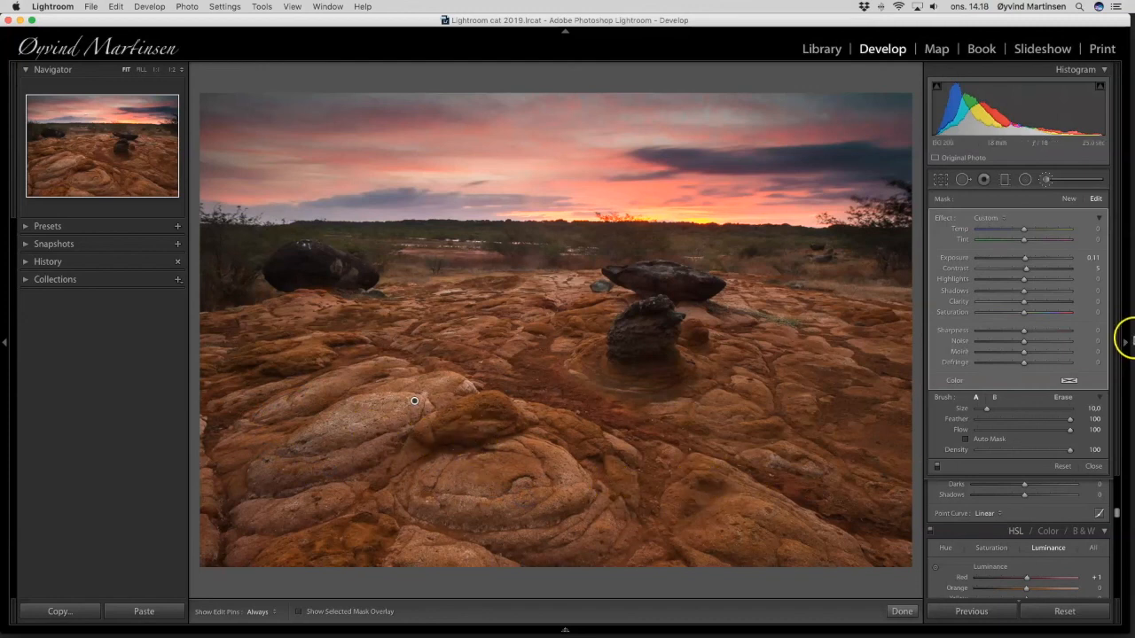
left_click(1093, 466)
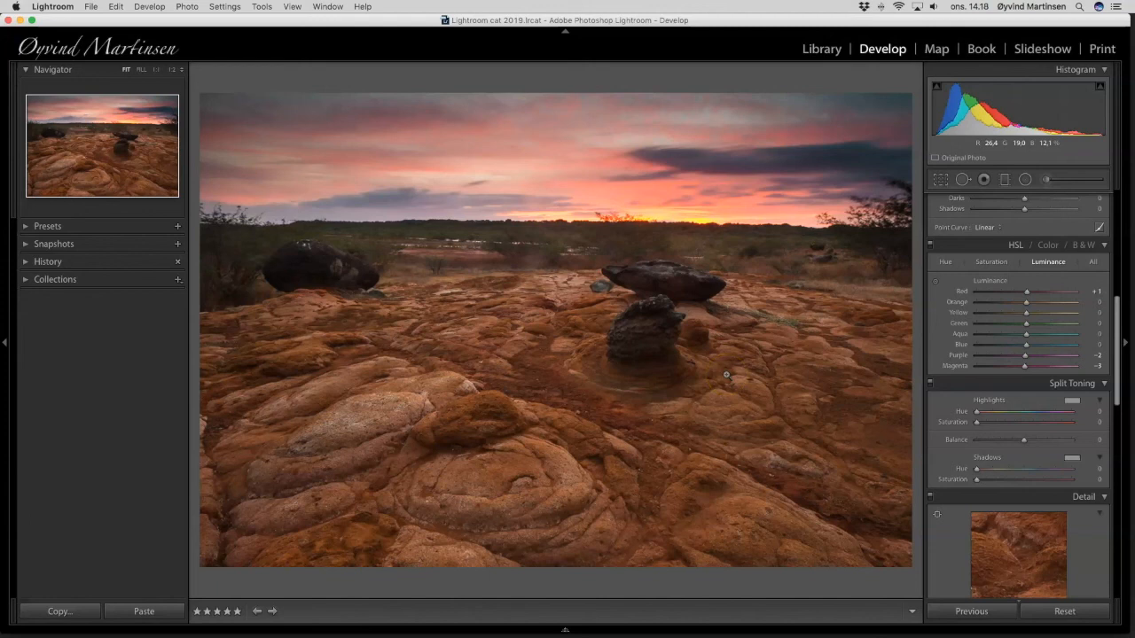
Examine the edited photo in full-screen view, return to the editing view and reveal the filmstrip
key("f")
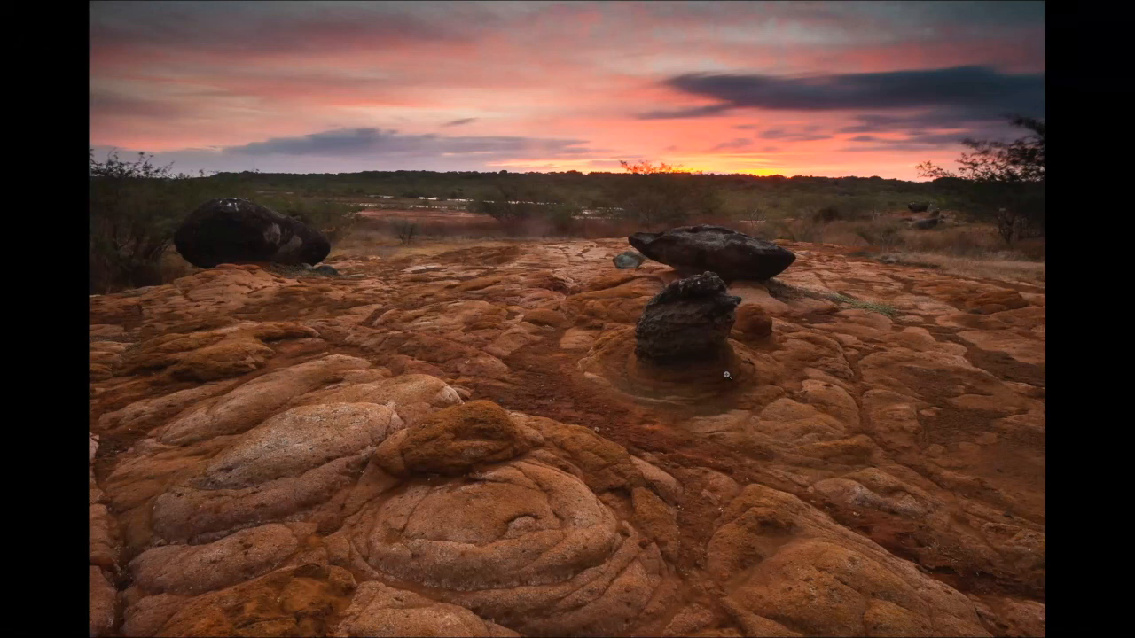
key("f")
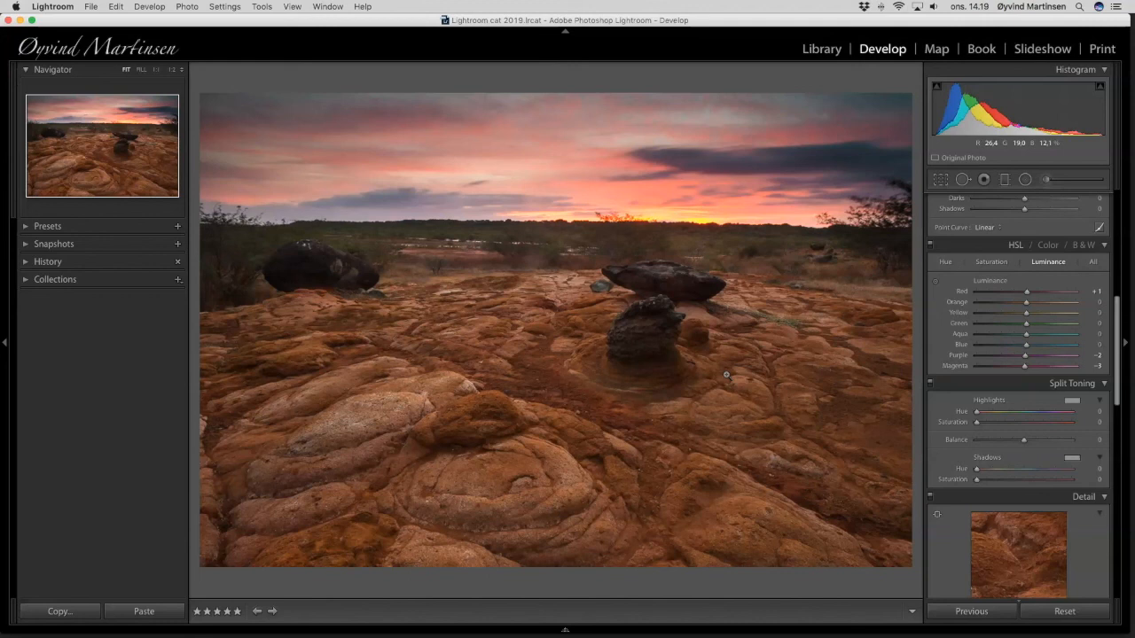
mouse_move(24, 617)
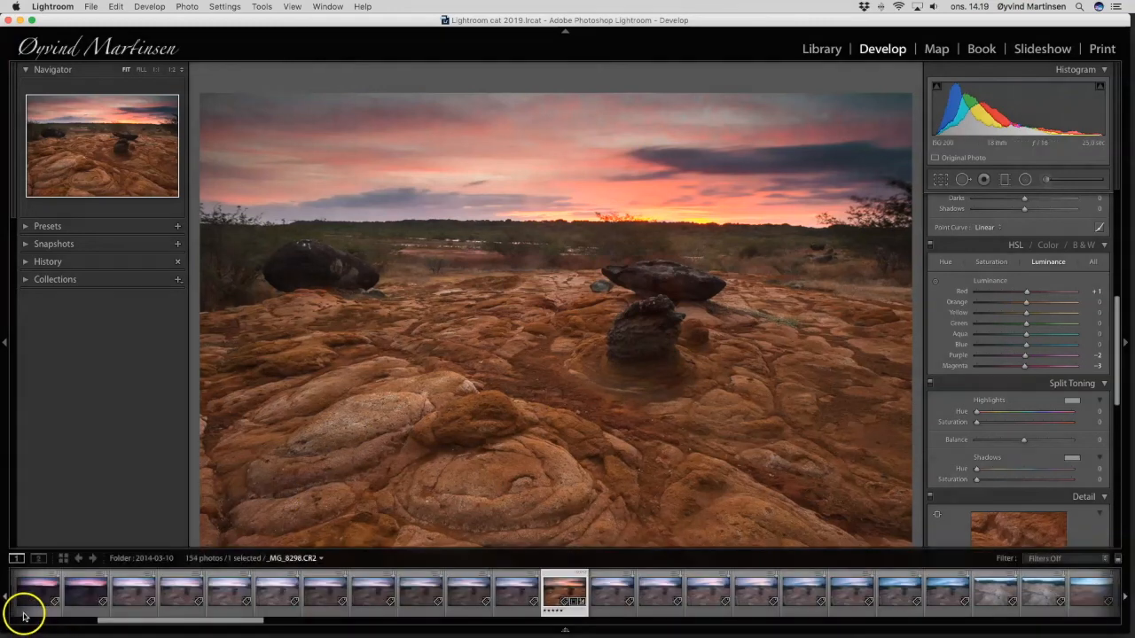